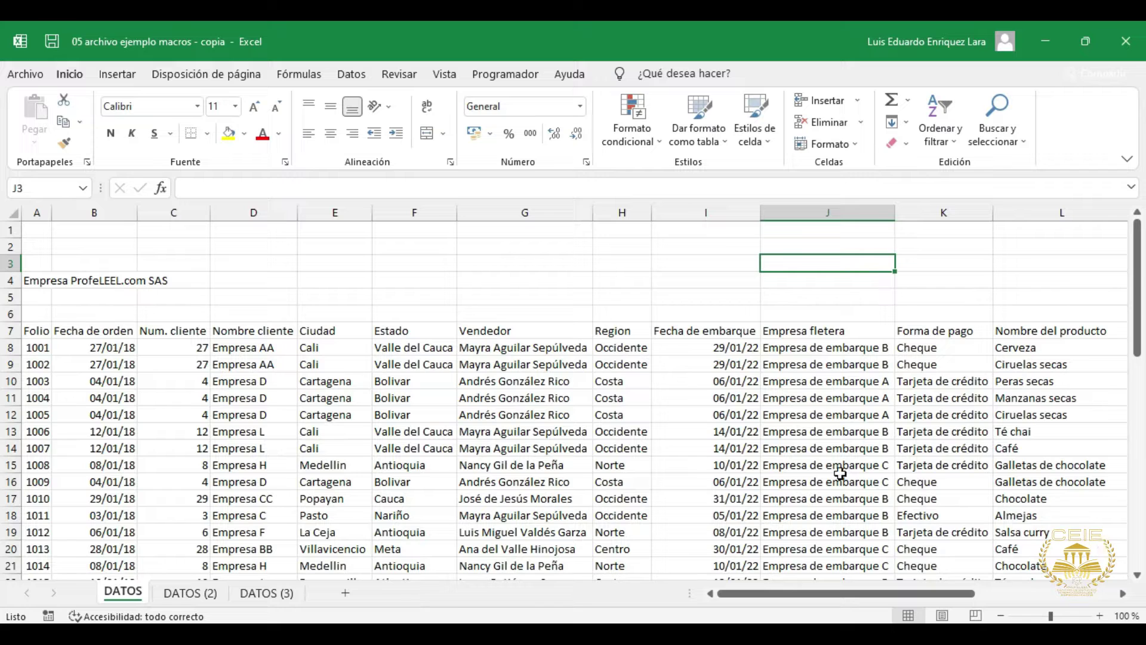
- Look over the DATOS (2) and DATOS (3) sheets, then return to the DATOS sheet
{"action": "left_click", "coordinate": [186, 594]}
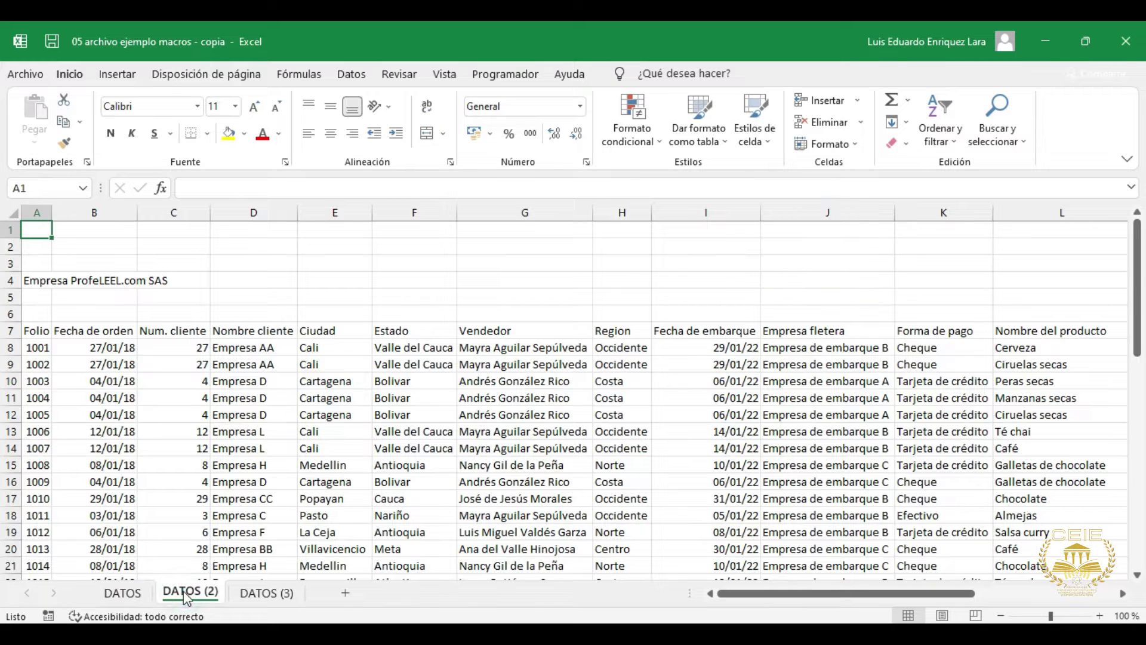
{"action": "left_click", "coordinate": [268, 593]}
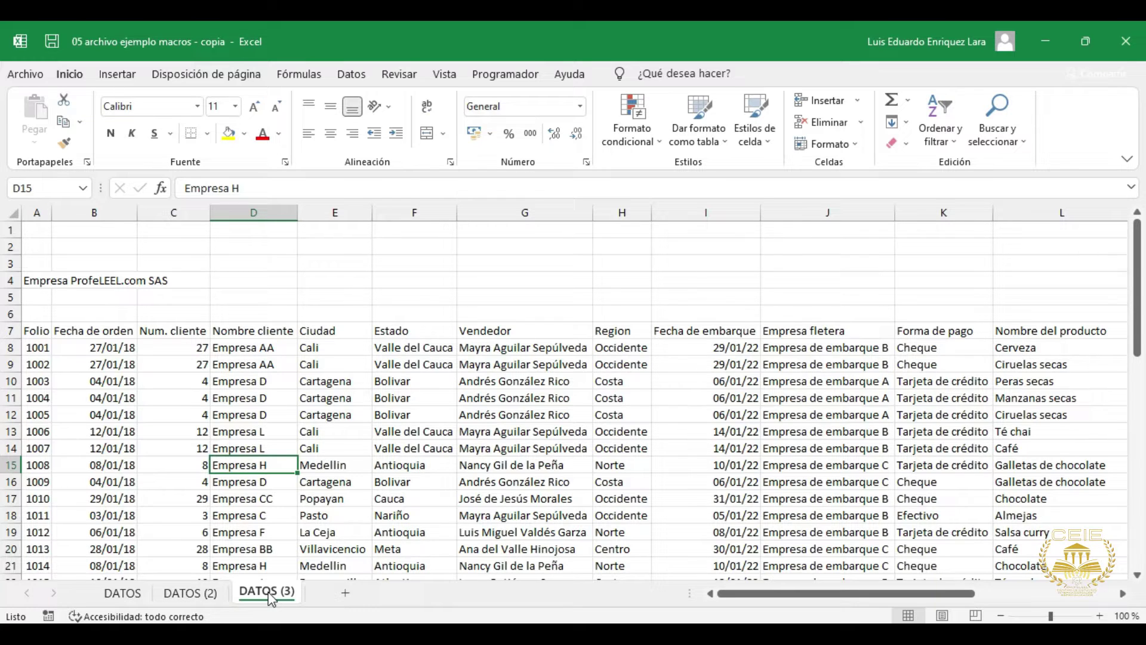
{"action": "left_click", "coordinate": [190, 593]}
{"action": "left_click", "coordinate": [124, 594]}
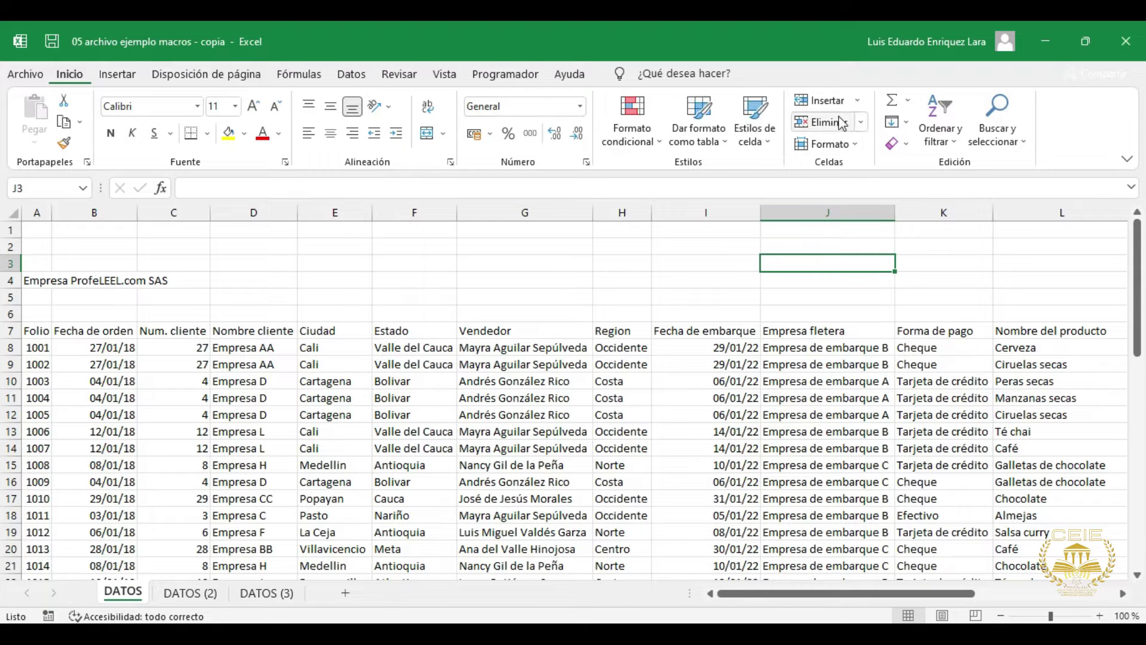
- Enable the Programador (Developer) tab in the ribbon customisation settings
{"action": "right_click", "coordinate": [1075, 130]}
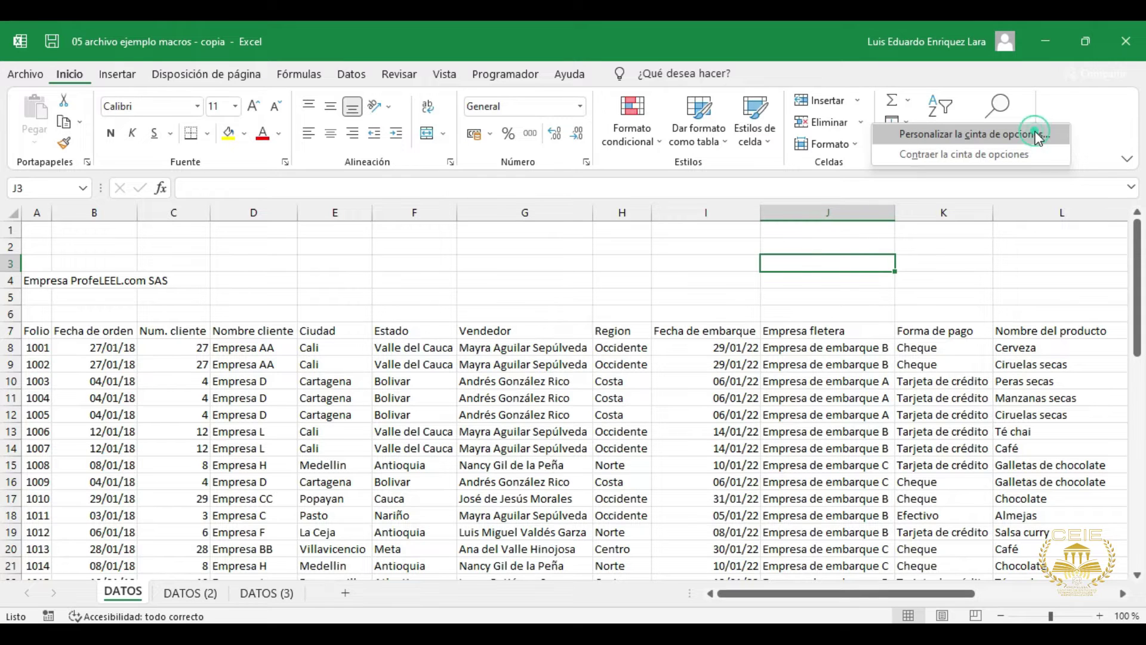
{"action": "left_click", "coordinate": [1040, 135]}
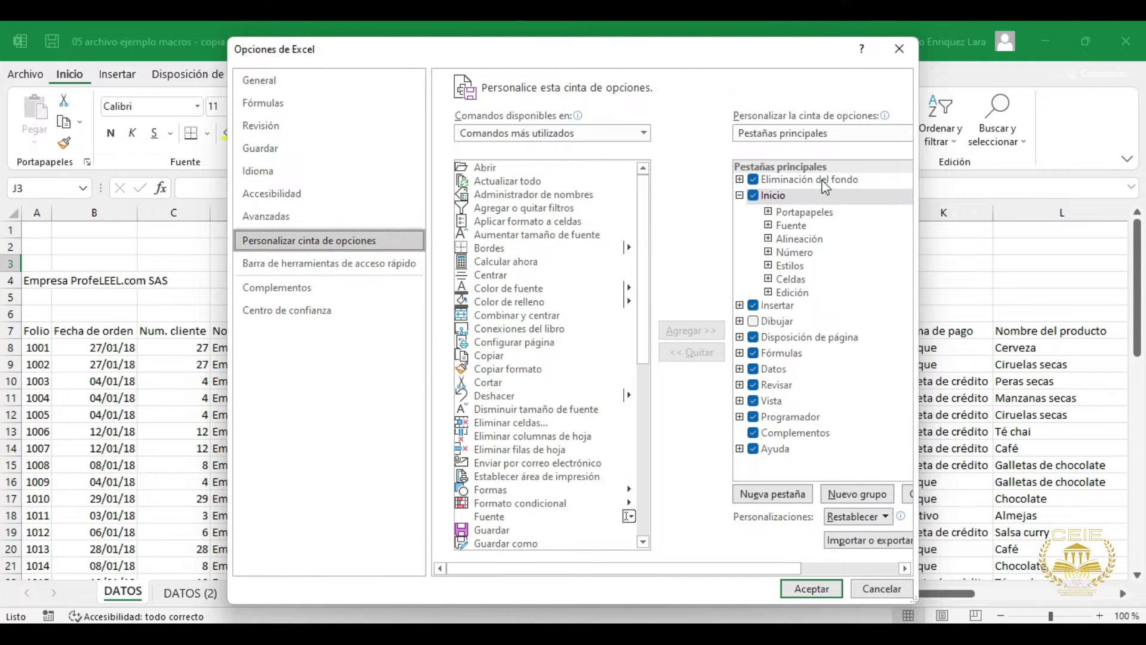
{"action": "left_click", "coordinate": [753, 417]}
{"action": "left_click", "coordinate": [753, 433]}
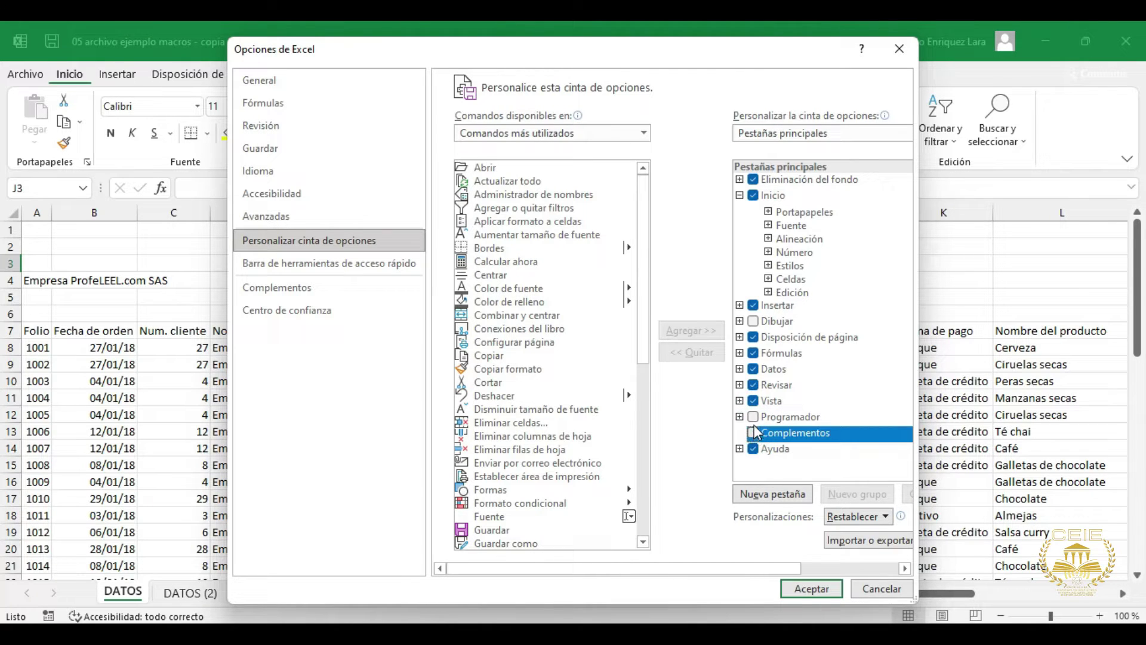
{"action": "left_click", "coordinate": [754, 417]}
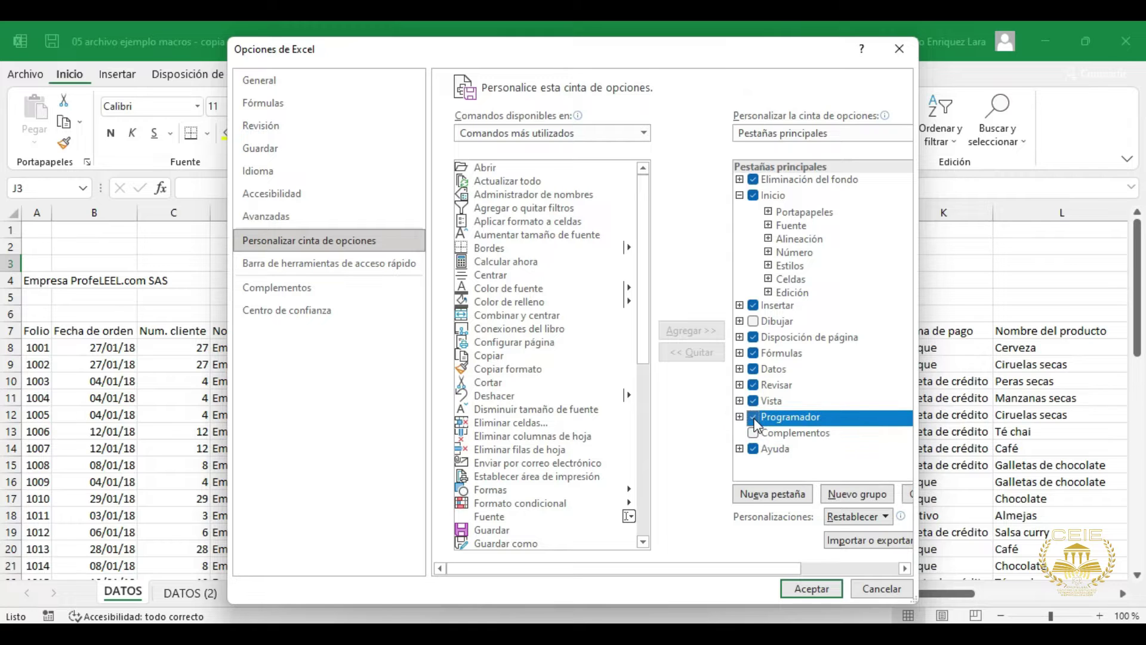
{"action": "left_click", "coordinate": [754, 432]}
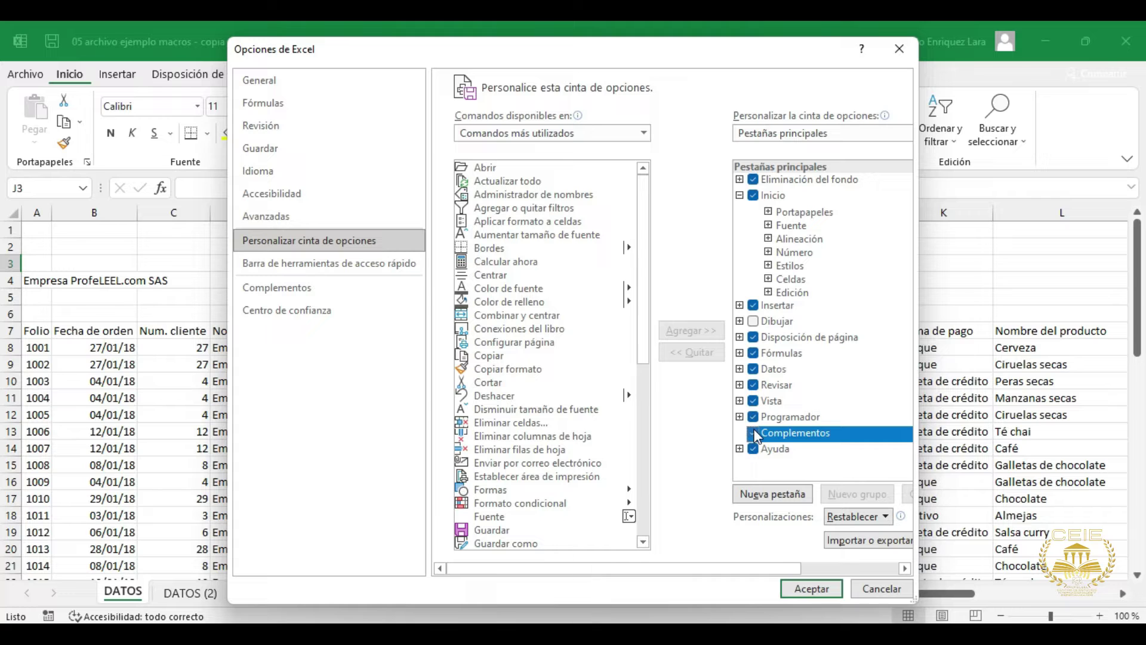
{"action": "left_click", "coordinate": [829, 589]}
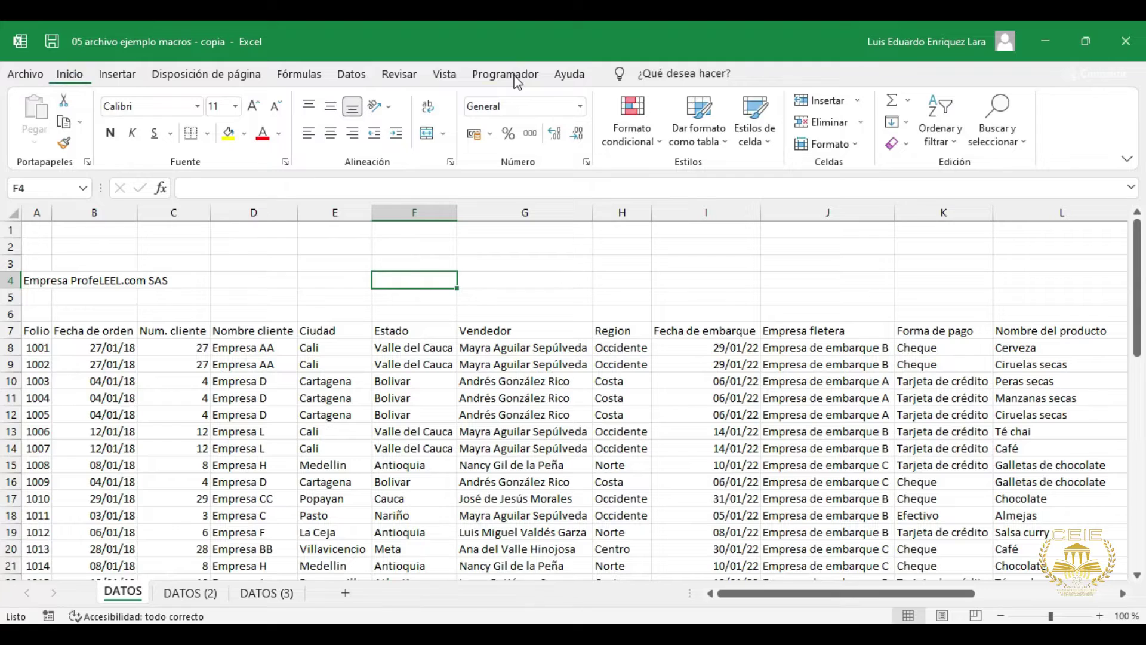
- Start a new macro recording named arreglodeformato from the Programador tab
{"action": "left_click", "coordinate": [517, 75]}
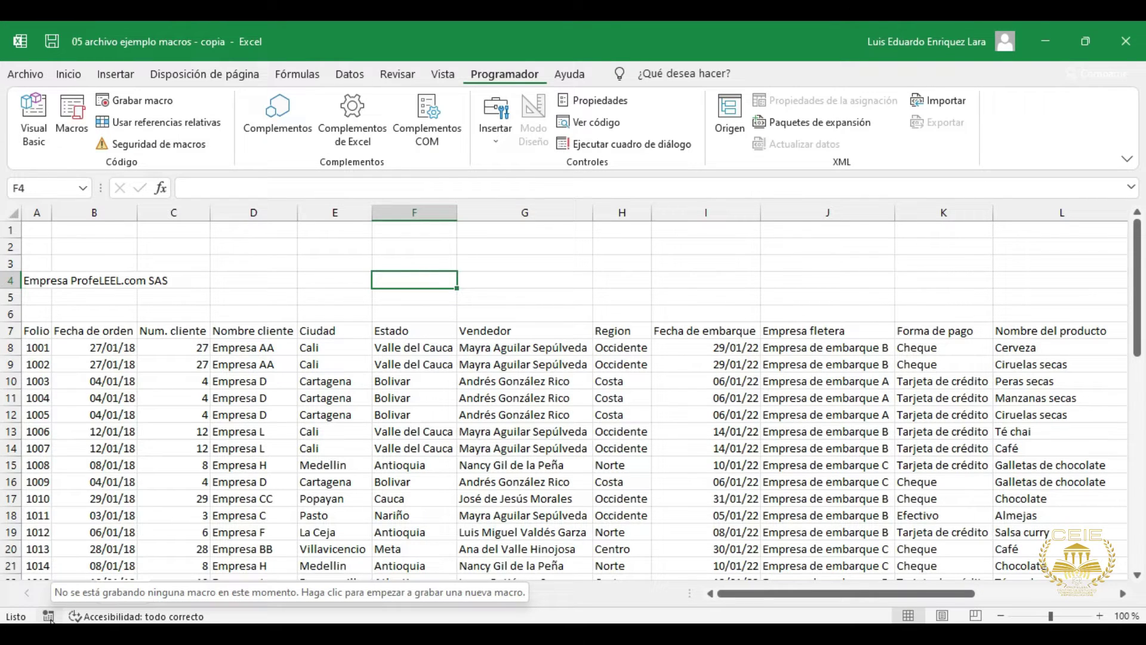
{"action": "left_click", "coordinate": [150, 107]}
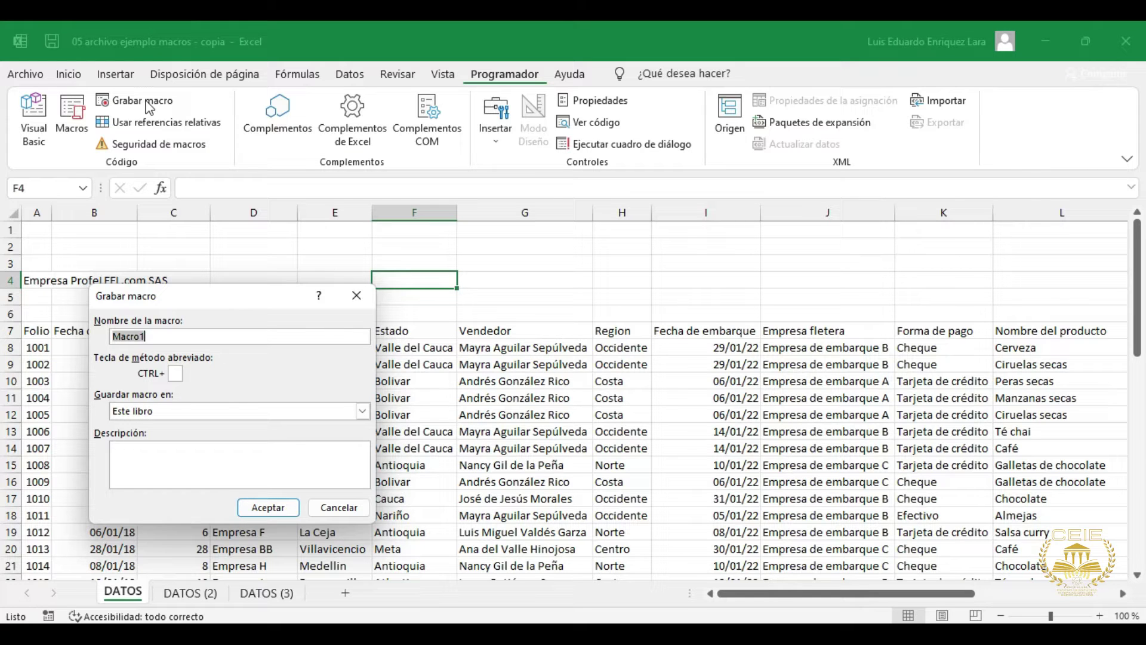
{"action": "type", "text": "arreglodeformato"}
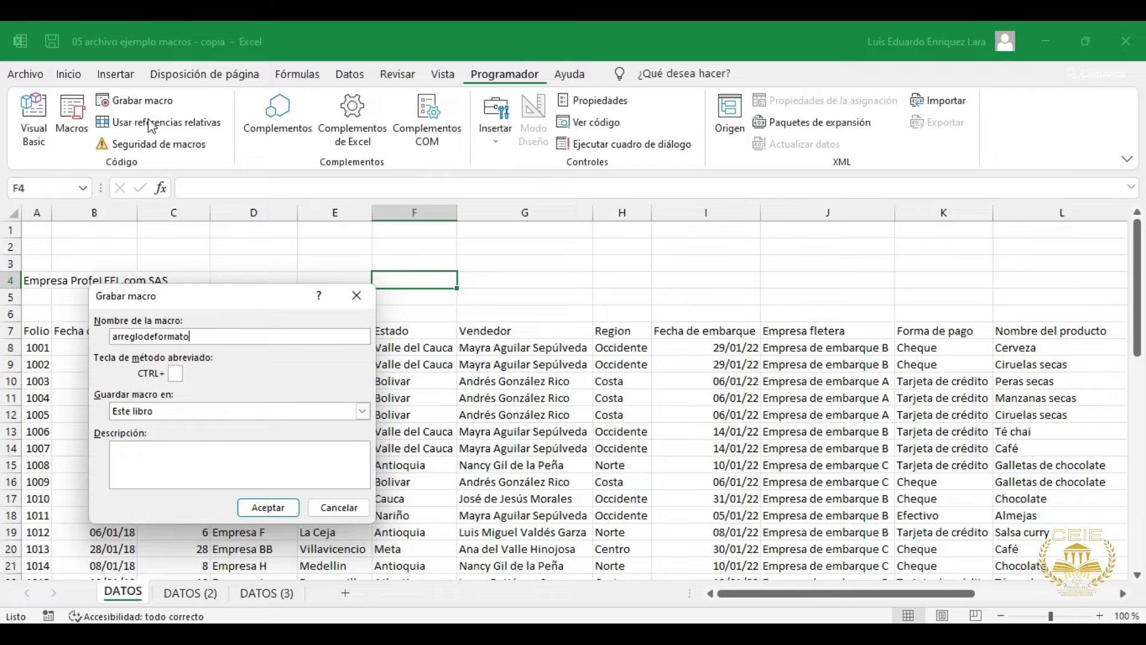
{"action": "left_click", "coordinate": [176, 374]}
{"action": "type", "text": "y"}
- Describe the macro as 'borrar columnas no necesarias', 'colocar color a los titulos', 'hacer cuadricula', 'y ampliar en nombre de la empresa', then begin recording
{"action": "left_click", "coordinate": [183, 469]}
{"action": "type", "text": "borrar columnas no necesarias"}
{"action": "key", "text": "Return"}
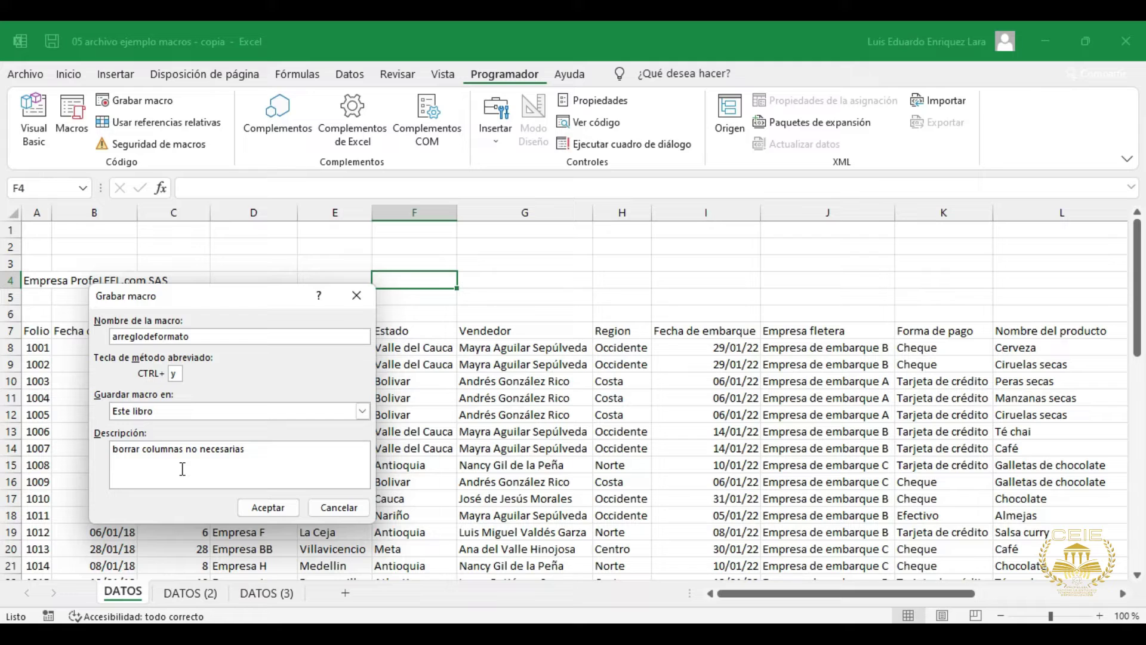
{"action": "type", "text": "colocar color a los titulos"}
{"action": "key", "text": "Return"}
{"action": "type", "text": "hacer cuadricula"}
{"action": "key", "text": "Return"}
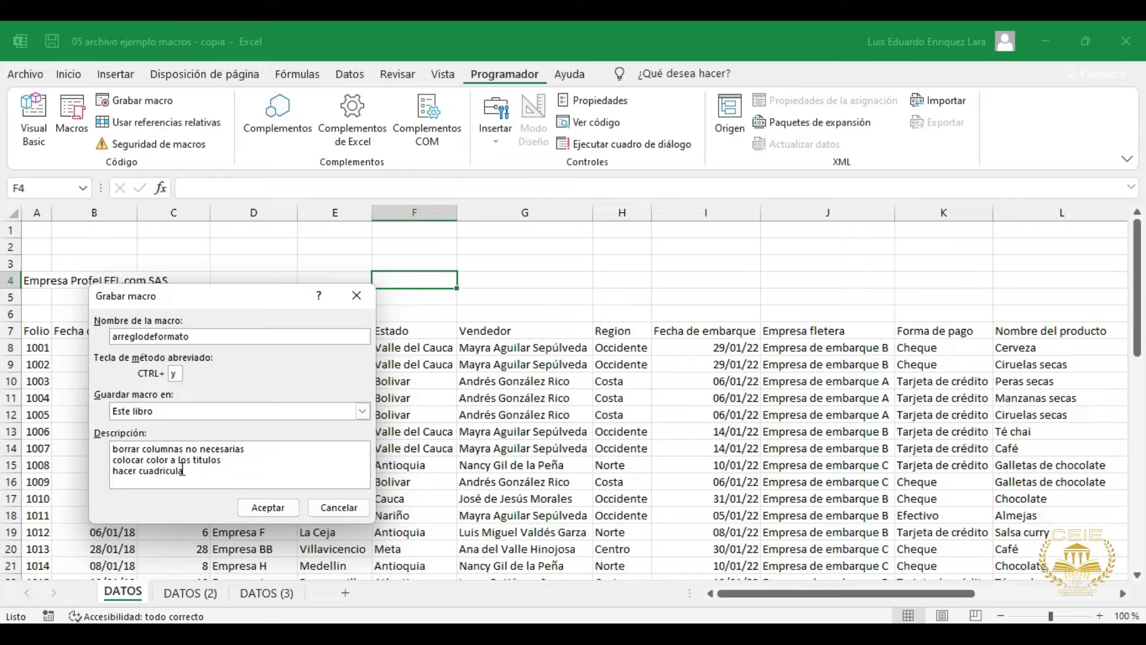
{"action": "type", "text": "y ampliar en nombre de la empresa"}
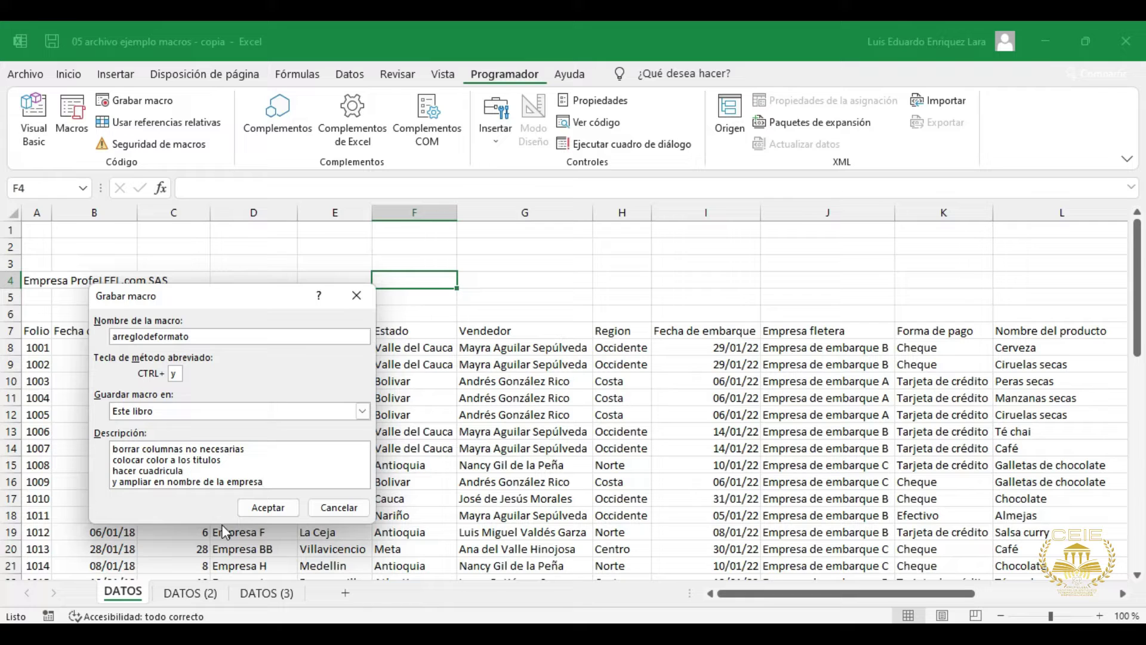
{"action": "left_click", "coordinate": [264, 509]}
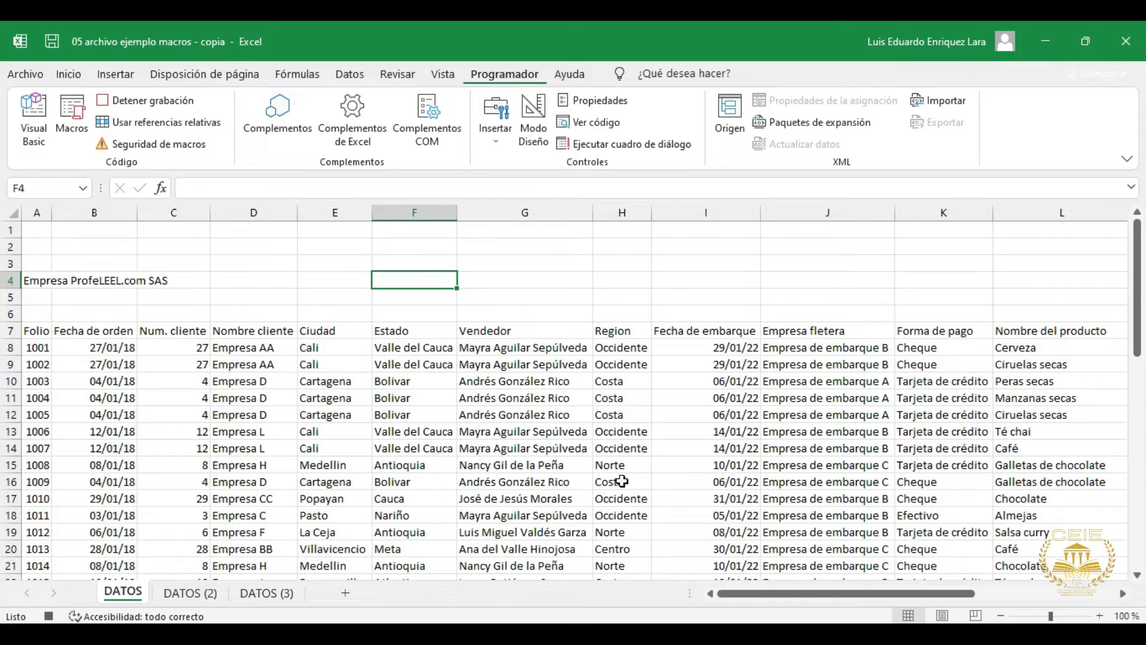
- Delete the unneeded columns I through Q
{"action": "left_click_drag", "start_coordinate": [732, 214], "coordinate": [1138, 209]}
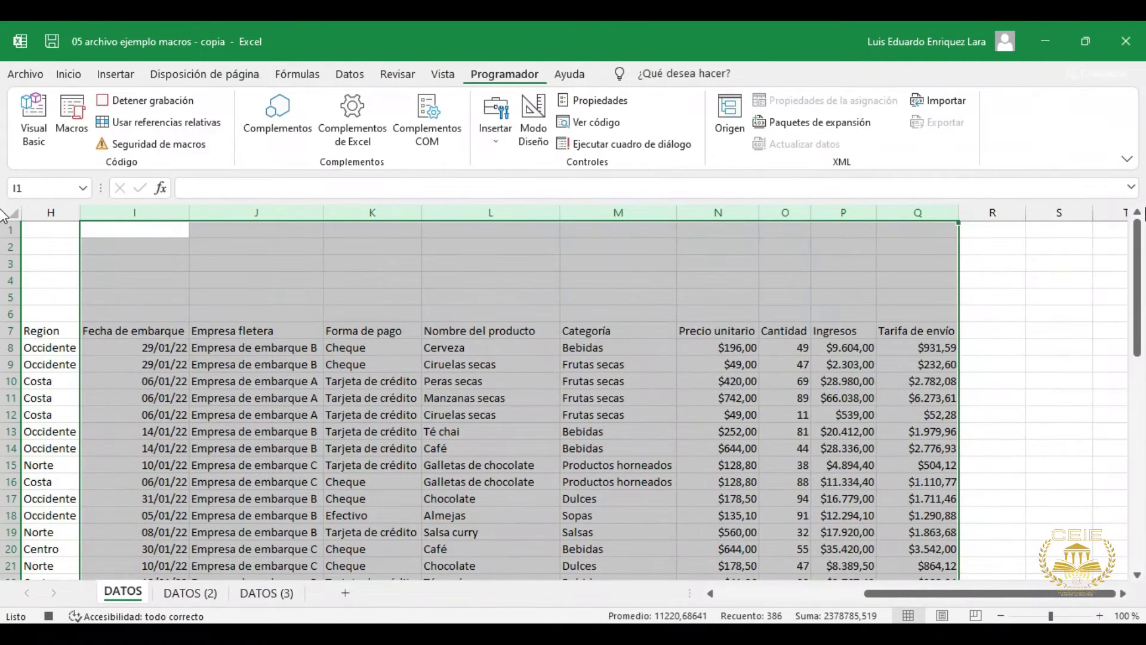
{"action": "key", "text": "ctrl+minus"}
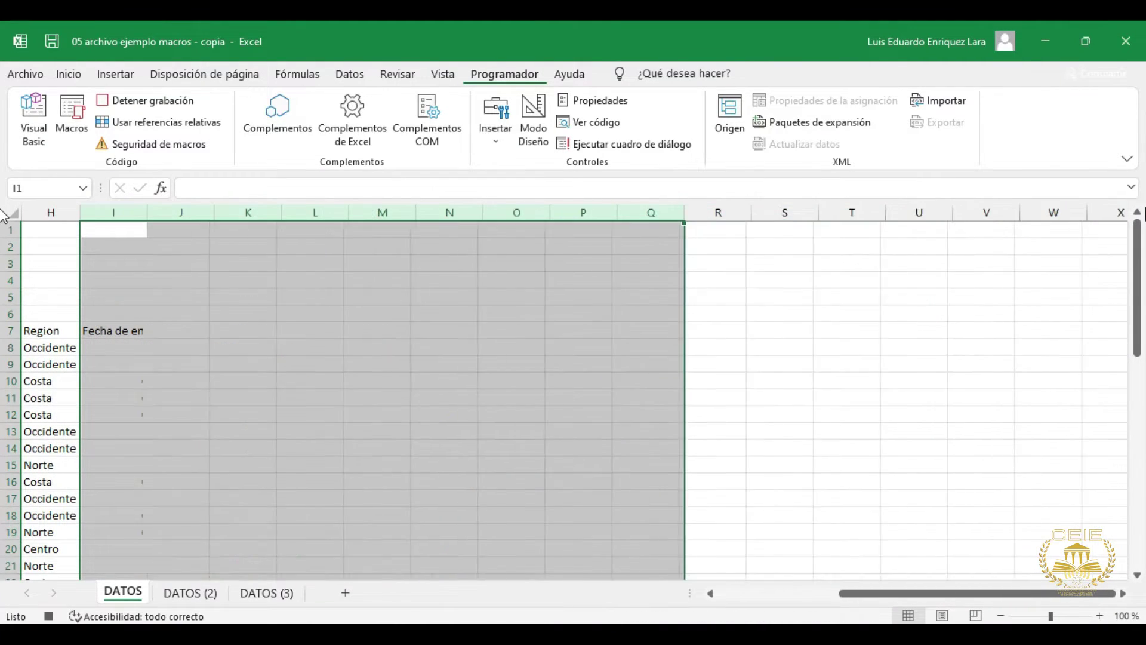
{"action": "key", "text": "Left"}
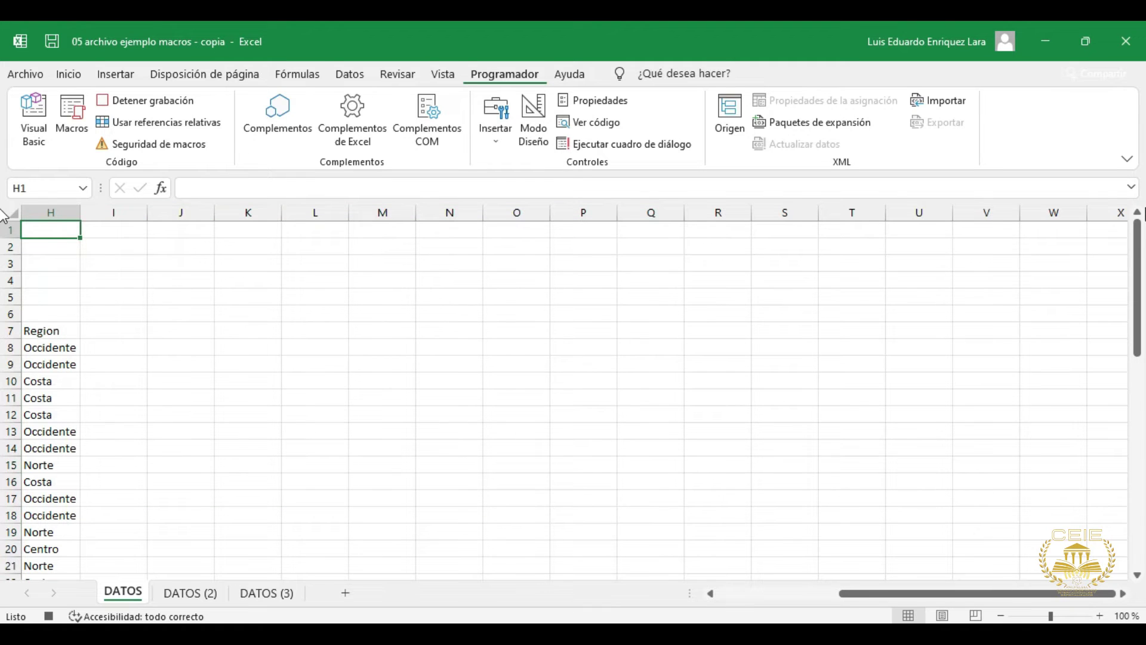
- Select the header row cells A7 to H7
{"action": "key", "text": "ctrl+Home"}
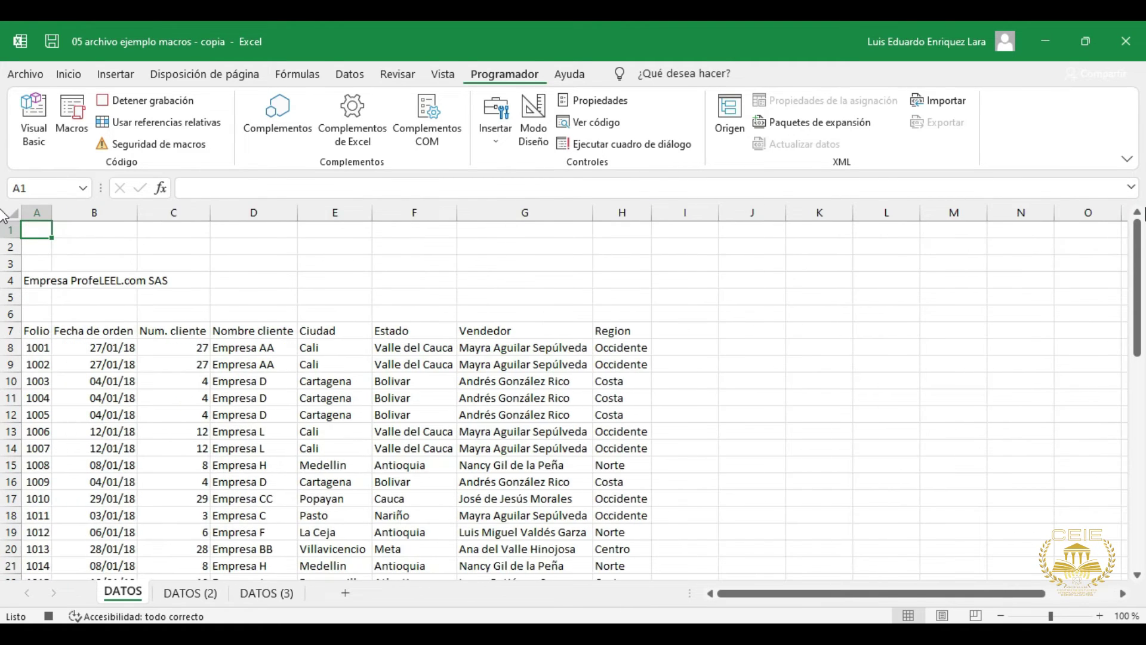
{"action": "key", "text": "Down"}
{"action": "key", "text": "Down"}
{"action": "key", "text": "Down"}
{"action": "key", "text": "Down"}
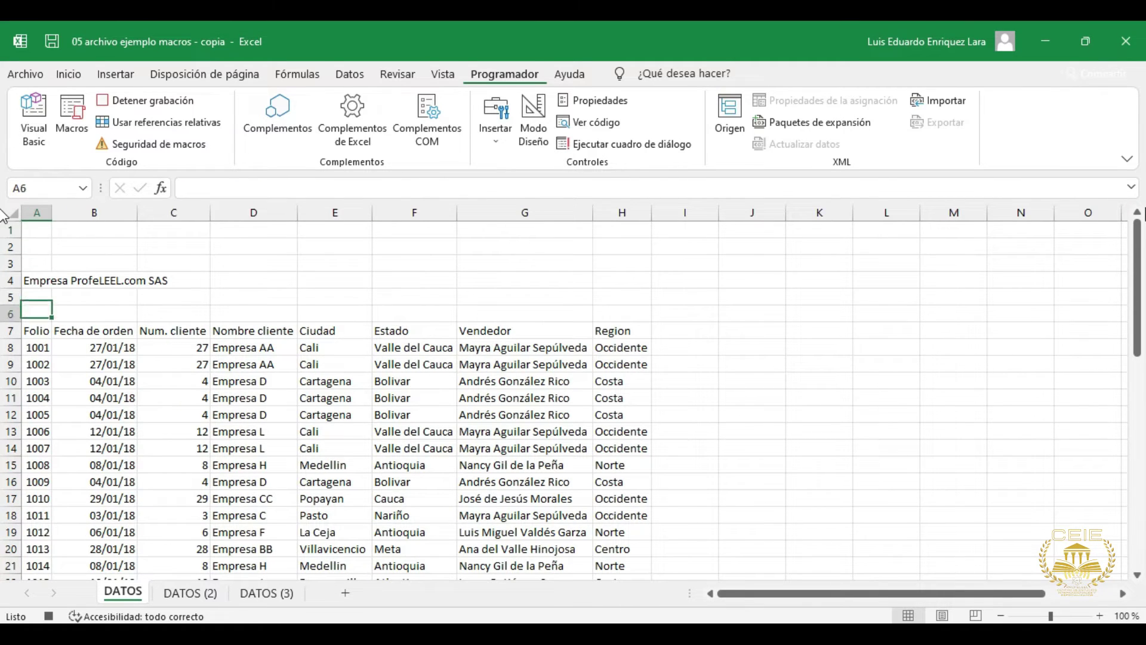
{"action": "key", "text": "Down"}
{"action": "key", "text": "Down"}
{"action": "key", "text": "shift+Right"}
{"action": "key", "text": "shift+Right"}
{"action": "key", "text": "shift+Right"}
{"action": "key", "text": "shift+Right"}
{"action": "key", "text": "shift+Right"}
{"action": "key", "text": "shift+Right"}
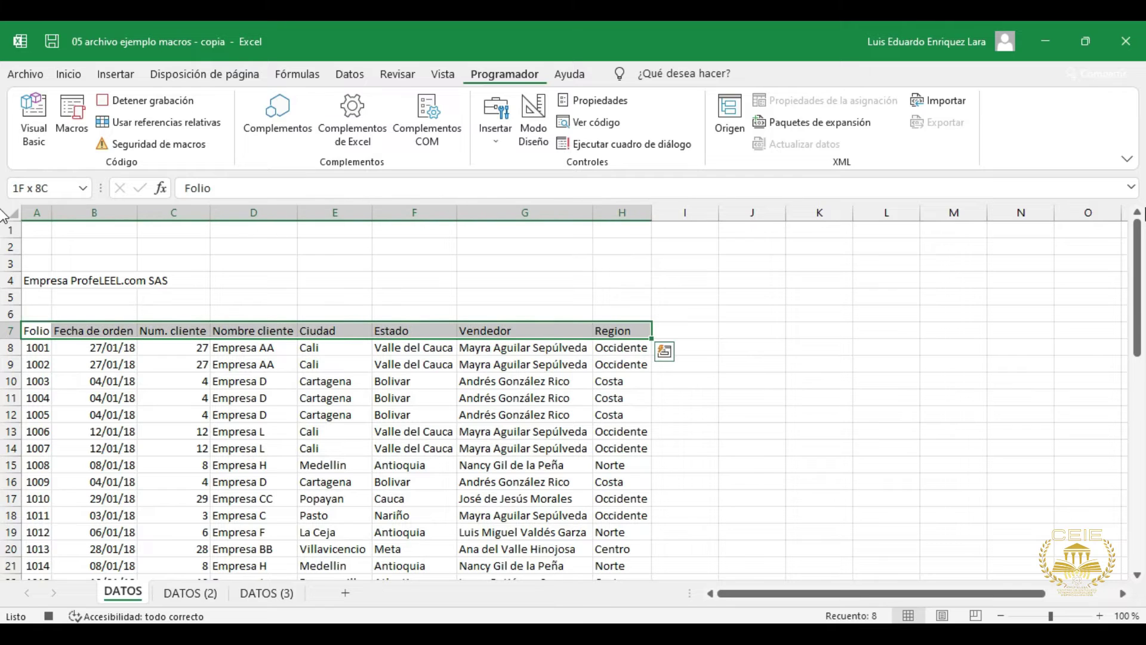
- Make headers A7:H7 bold with red text and a yellow-green fill
{"action": "left_click", "coordinate": [59, 76]}
{"action": "left_click", "coordinate": [120, 136]}
{"action": "left_click", "coordinate": [262, 135]}
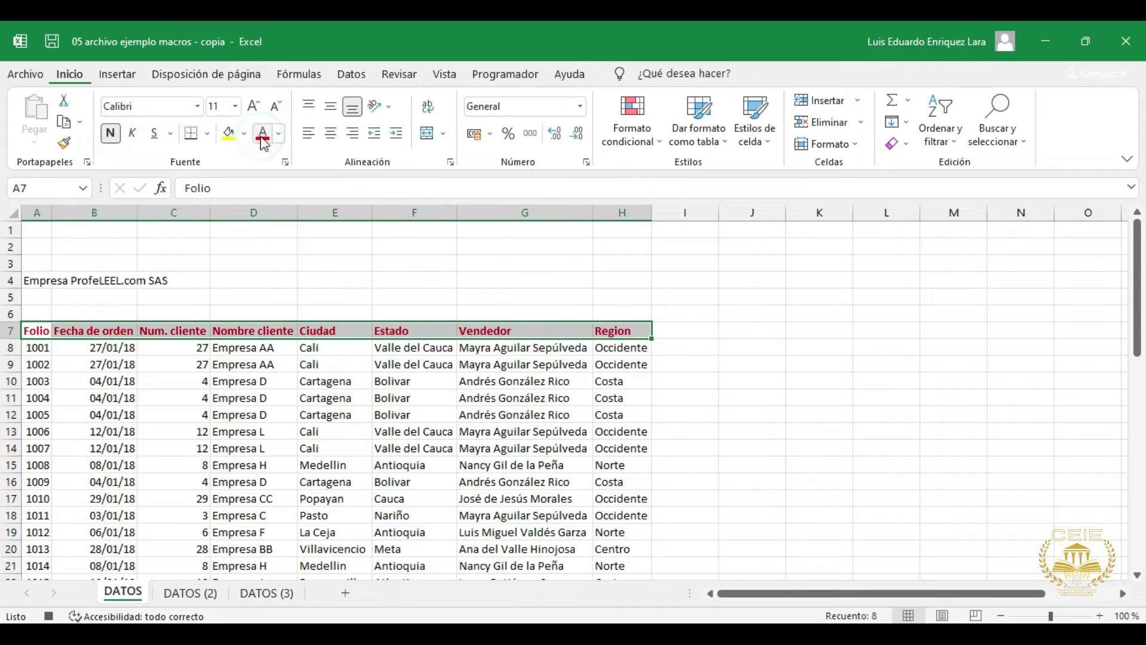
{"action": "left_click", "coordinate": [229, 135]}
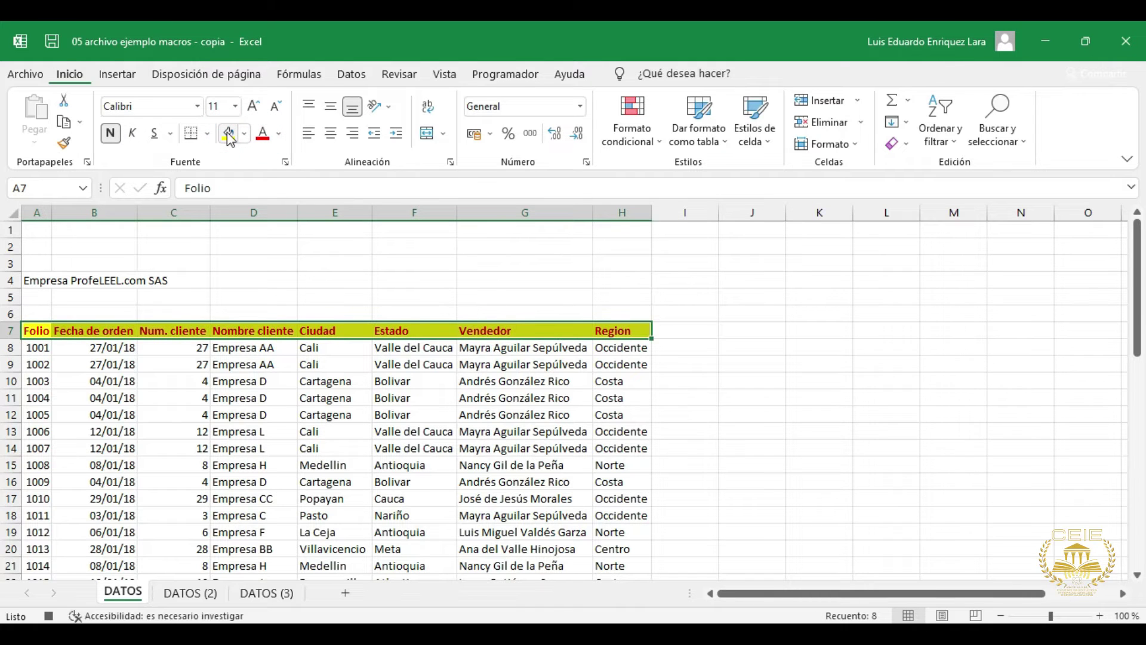
- Apply All Borders to the table range A7:H53
{"action": "key", "text": "ctrl+shift+Down"}
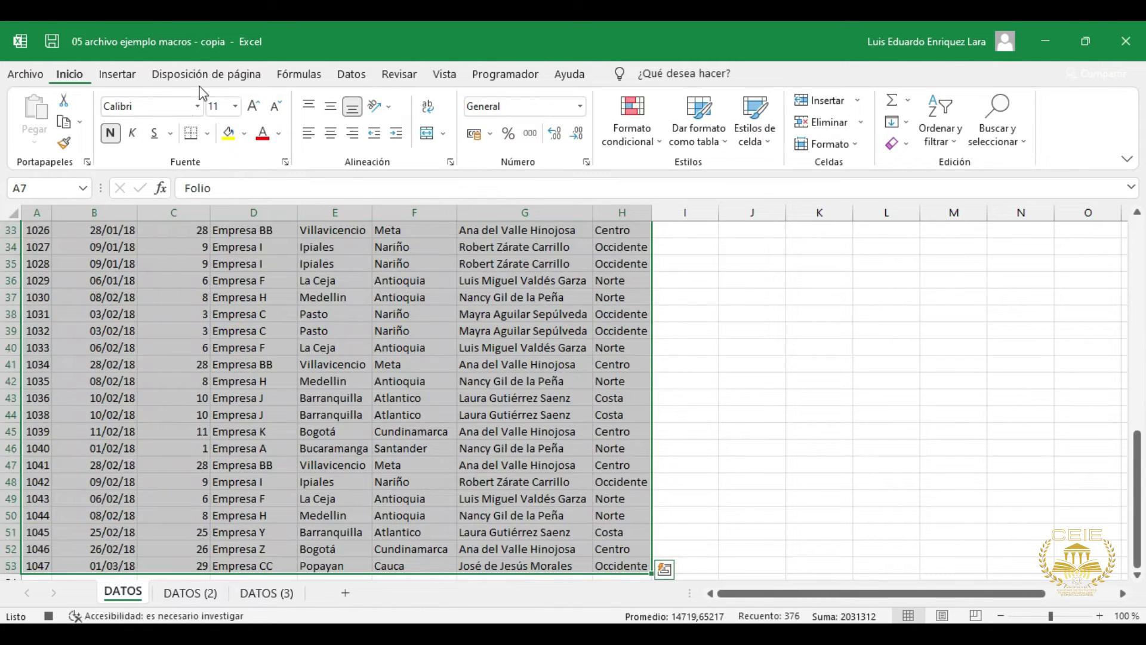
{"action": "left_click", "coordinate": [207, 133]}
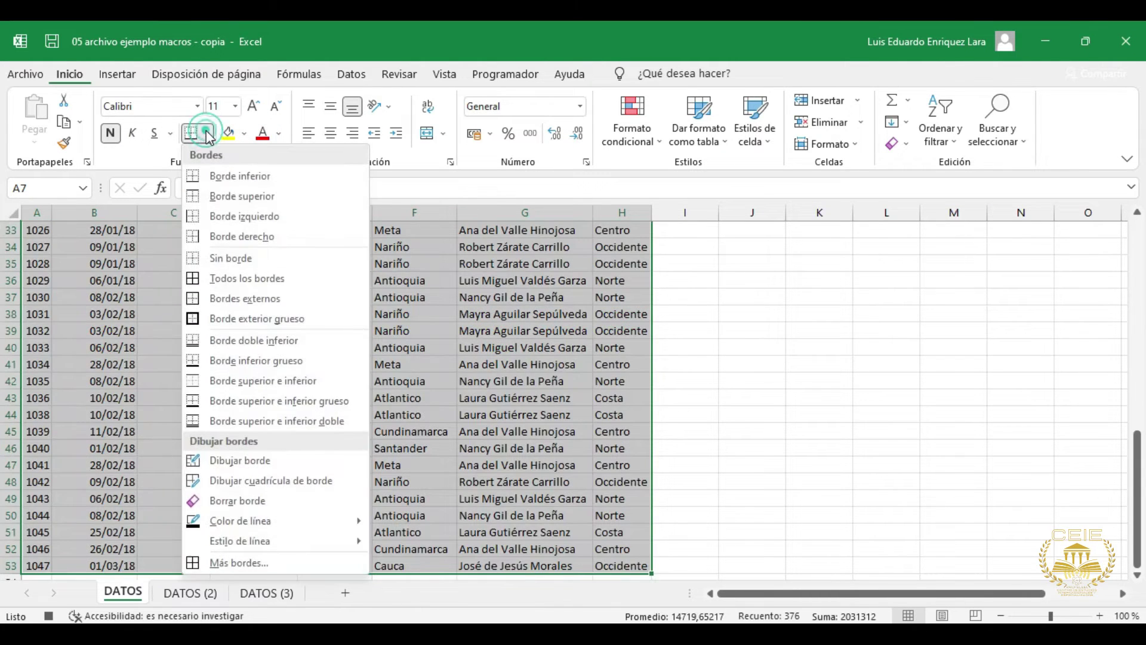
{"action": "left_click", "coordinate": [237, 278]}
- Set the company title in A4 to font size 28 in red
{"action": "key", "text": "Up"}
{"action": "key", "text": "Up"}
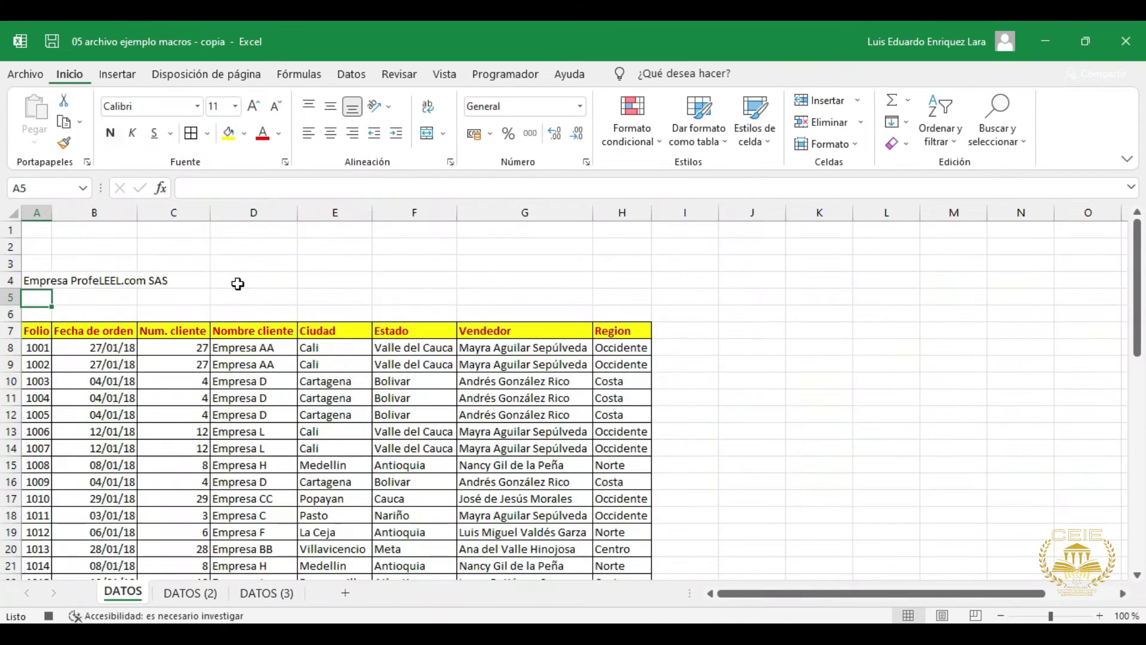
{"action": "key", "text": "Up"}
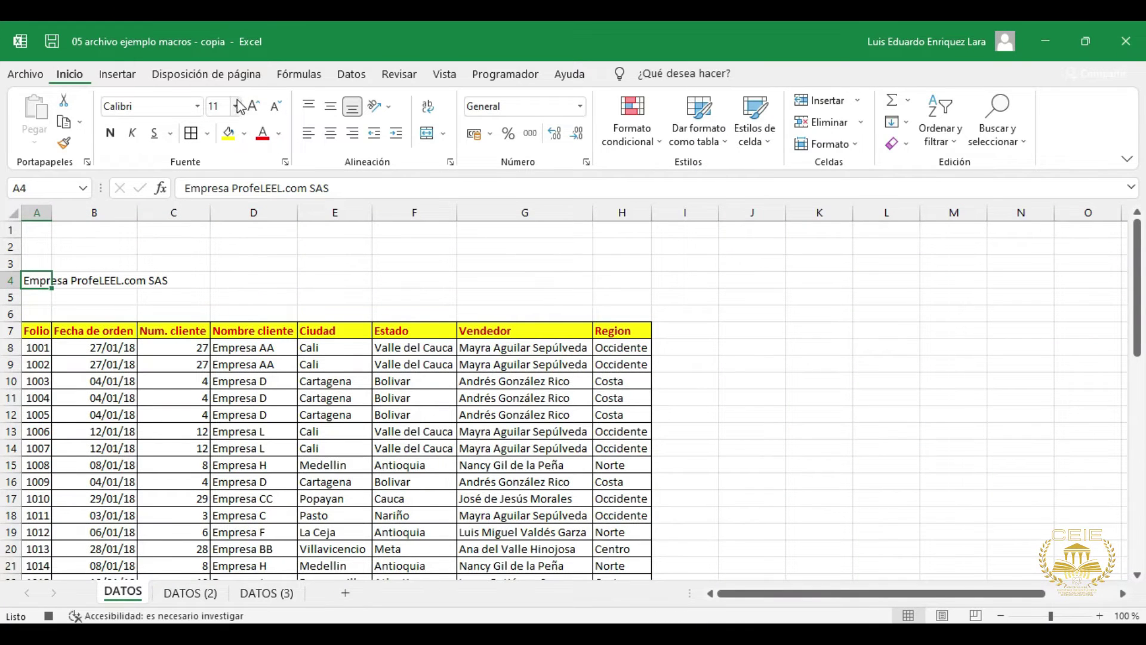
{"action": "left_click", "coordinate": [236, 106]}
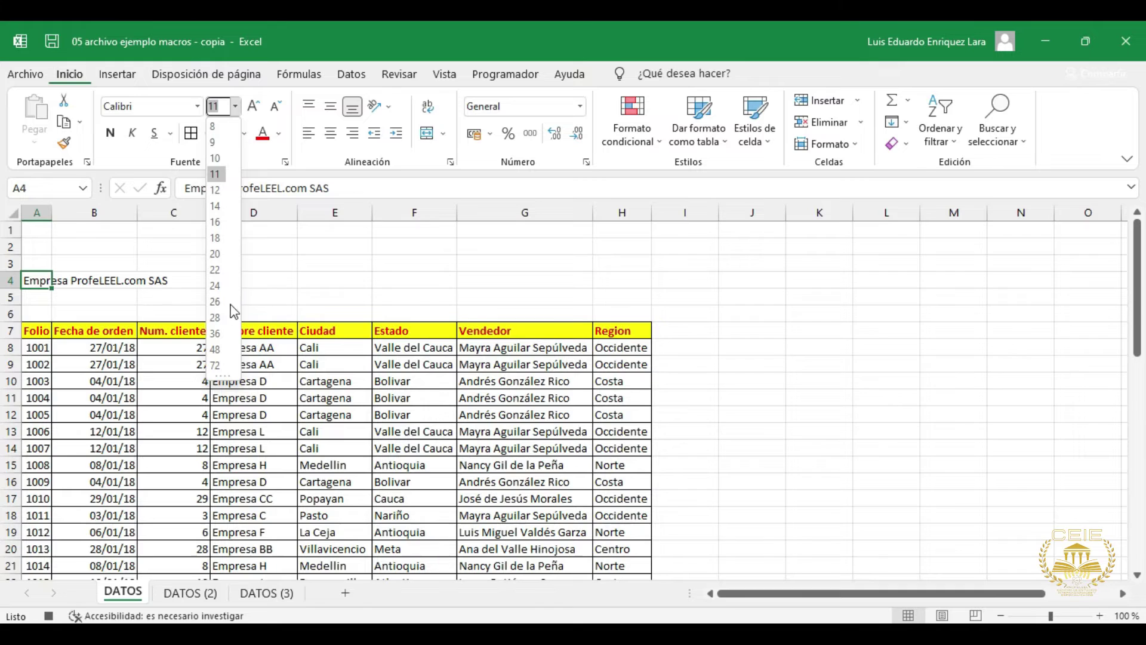
{"action": "left_click", "coordinate": [215, 317]}
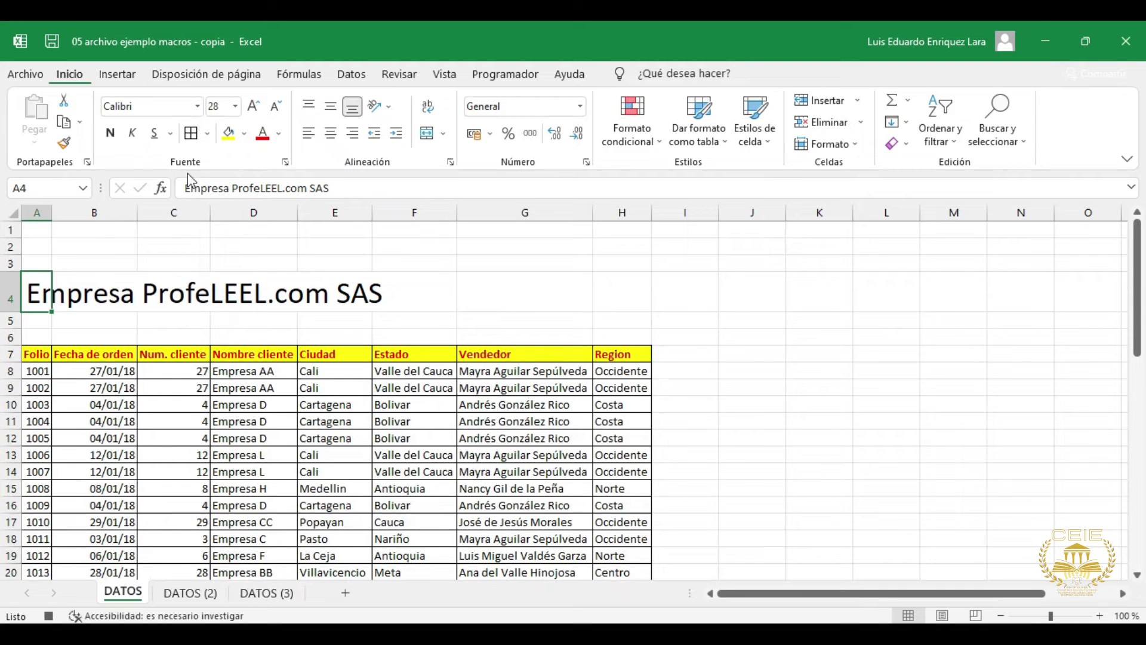
{"action": "left_click", "coordinate": [262, 134]}
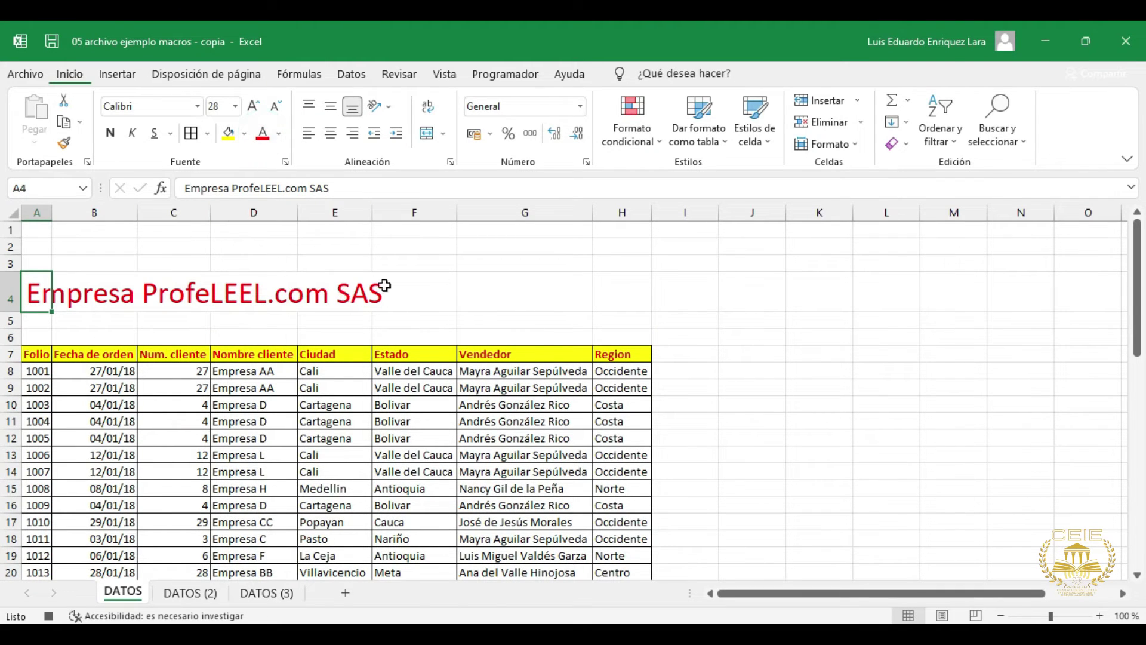
{"action": "left_click", "coordinate": [552, 247]}
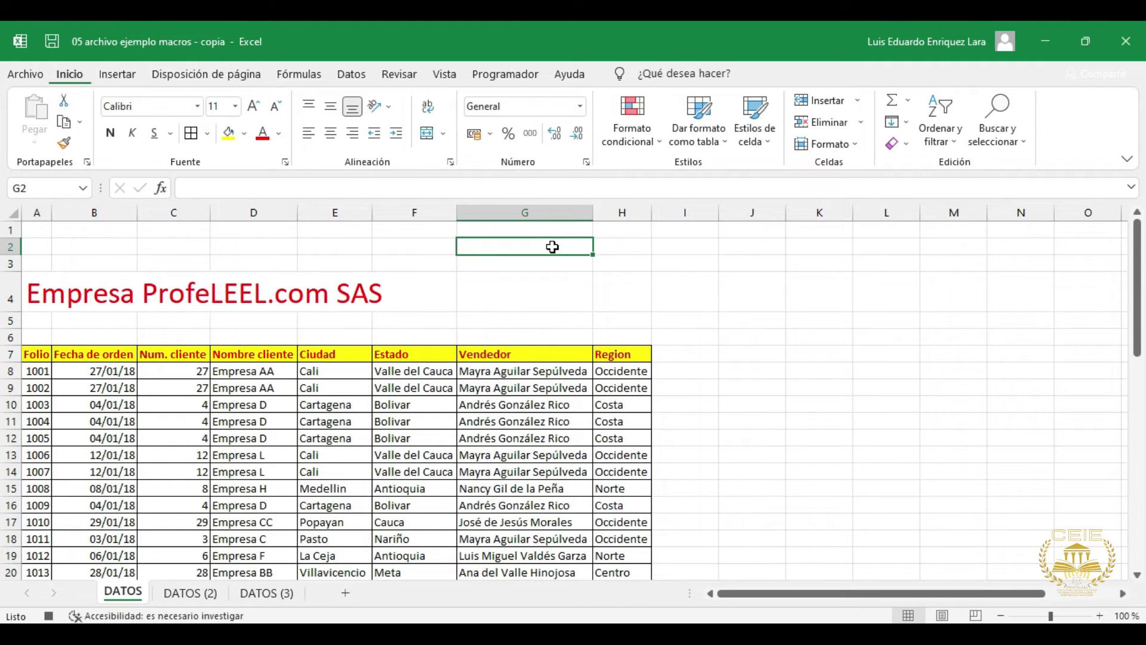
- Stop the macro recording from the Programador tab
{"action": "left_click", "coordinate": [506, 74]}
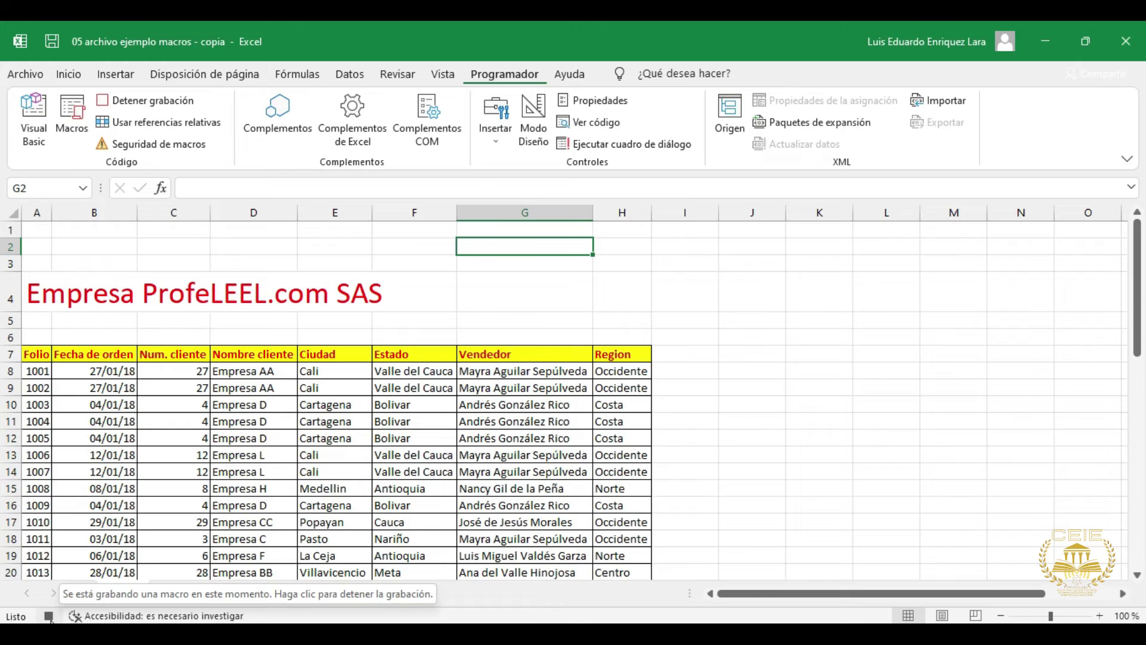
{"action": "left_click", "coordinate": [171, 102]}
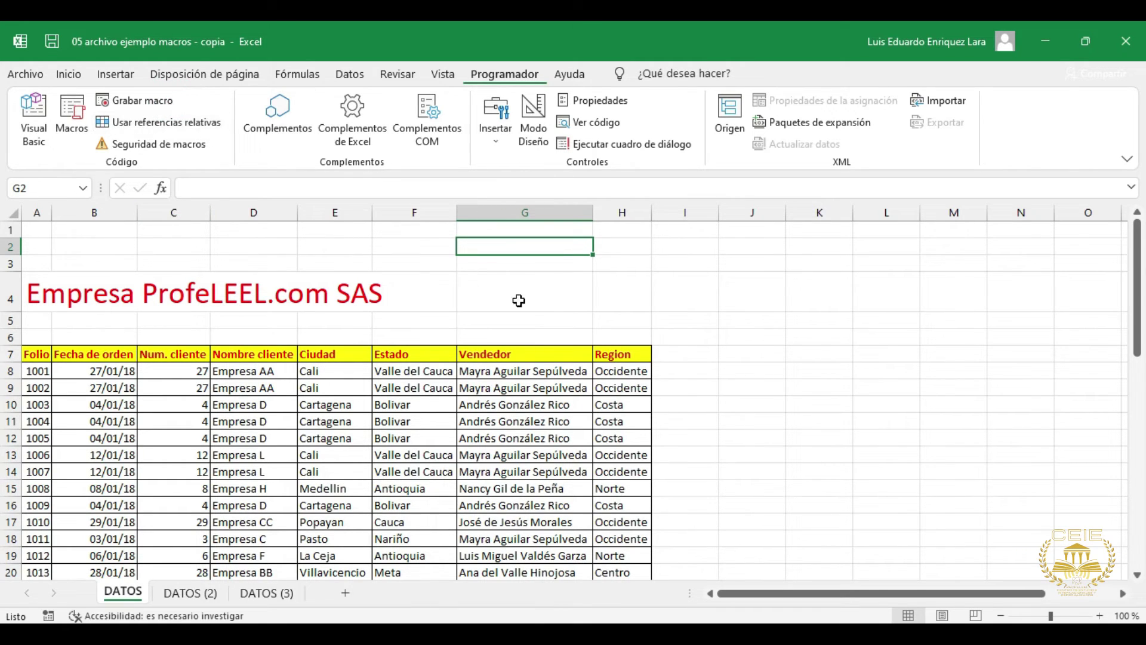
{"action": "left_click", "coordinate": [550, 305]}
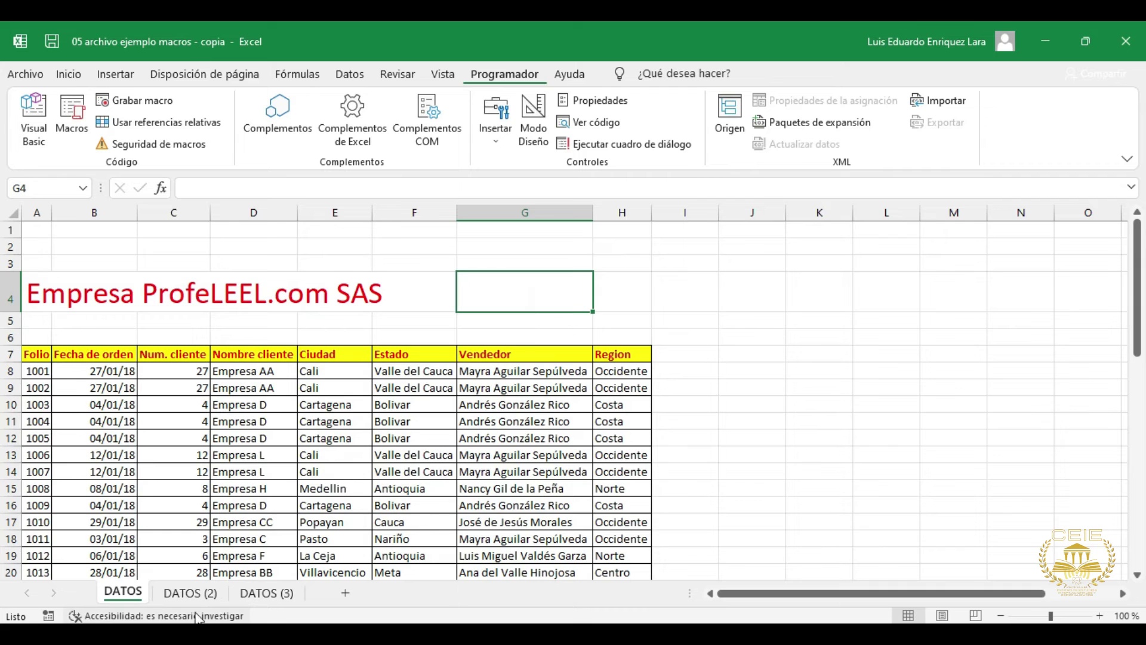
- Run the arreglodeformato macro from the Macros list on the DATOS (2) sheet
{"action": "left_click", "coordinate": [201, 593]}
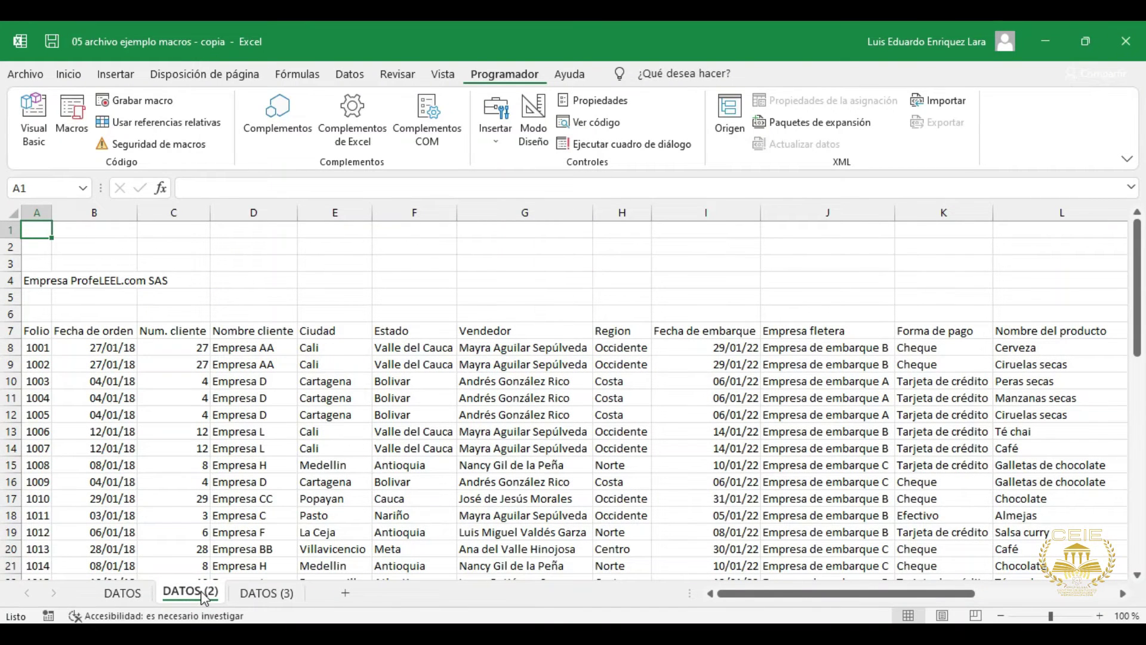
{"action": "left_click", "coordinate": [497, 67]}
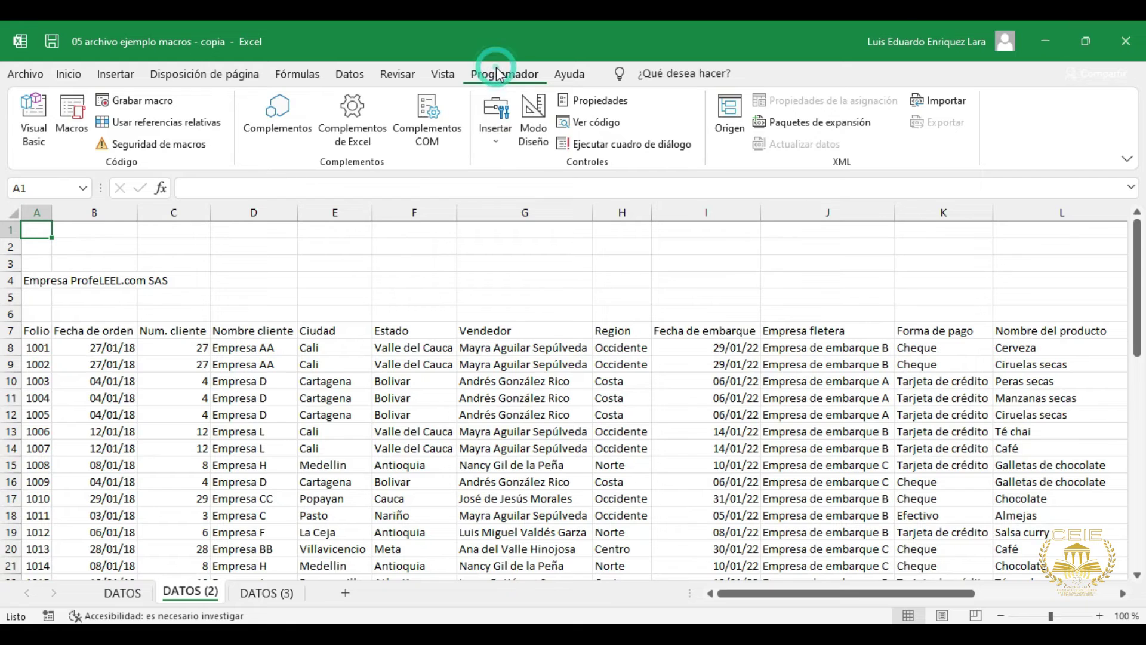
{"action": "left_click", "coordinate": [69, 118]}
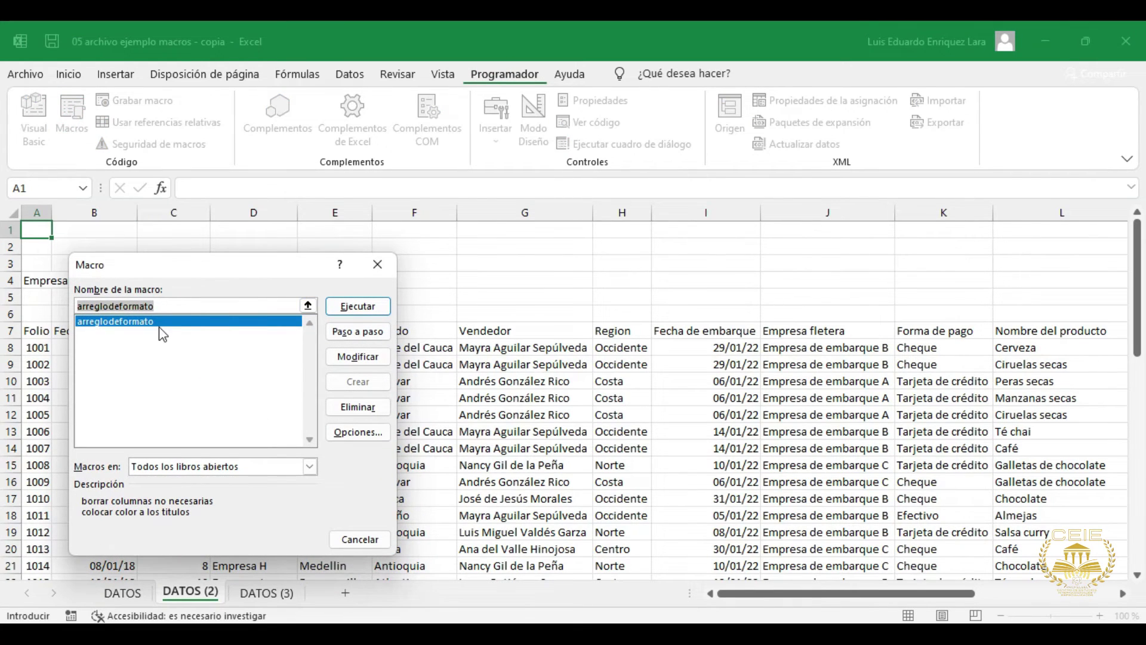
{"action": "left_click", "coordinate": [349, 307]}
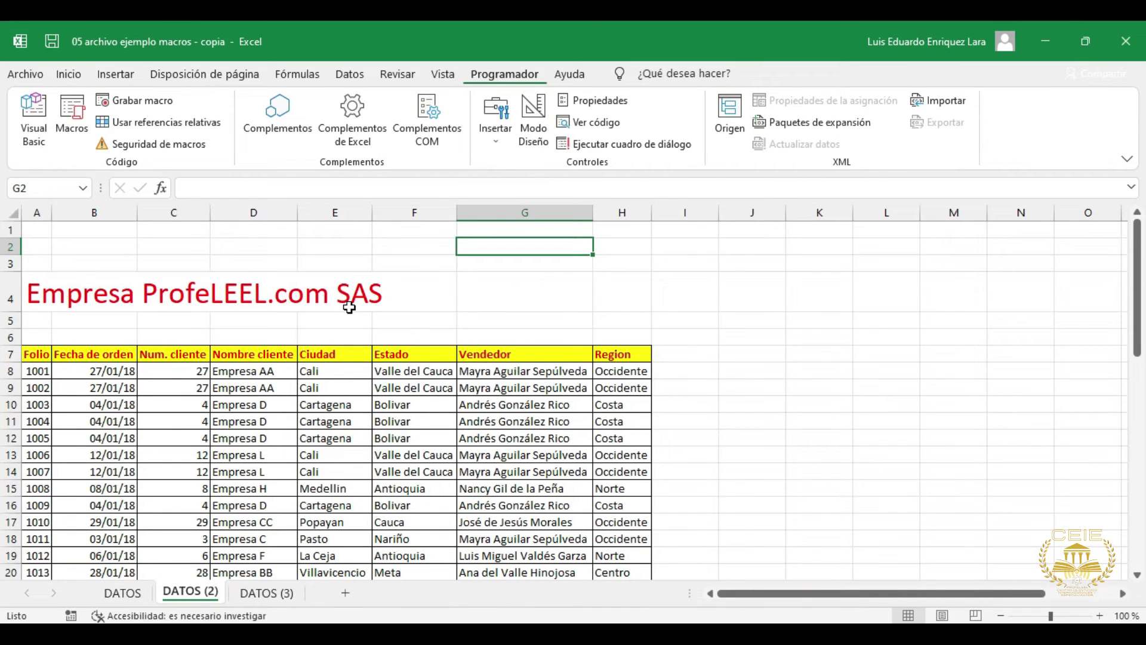
- Run arreglodeformato on the DATOS (3) sheet using its keyboard shortcut
{"action": "left_click", "coordinate": [264, 597]}
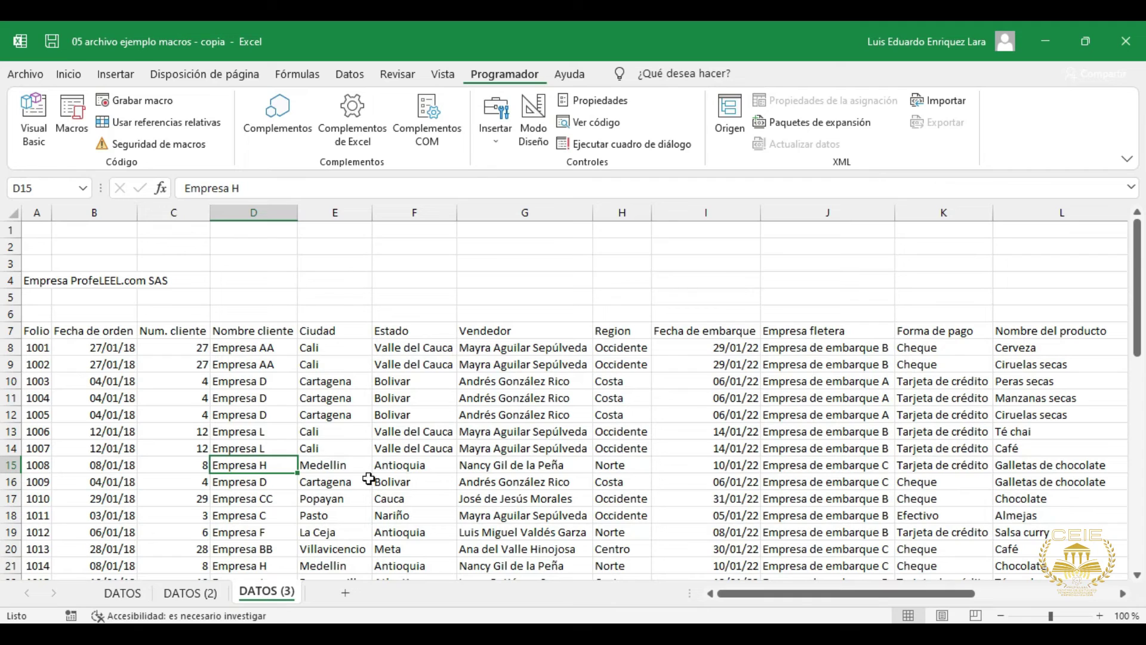
{"action": "left_click", "coordinate": [352, 430]}
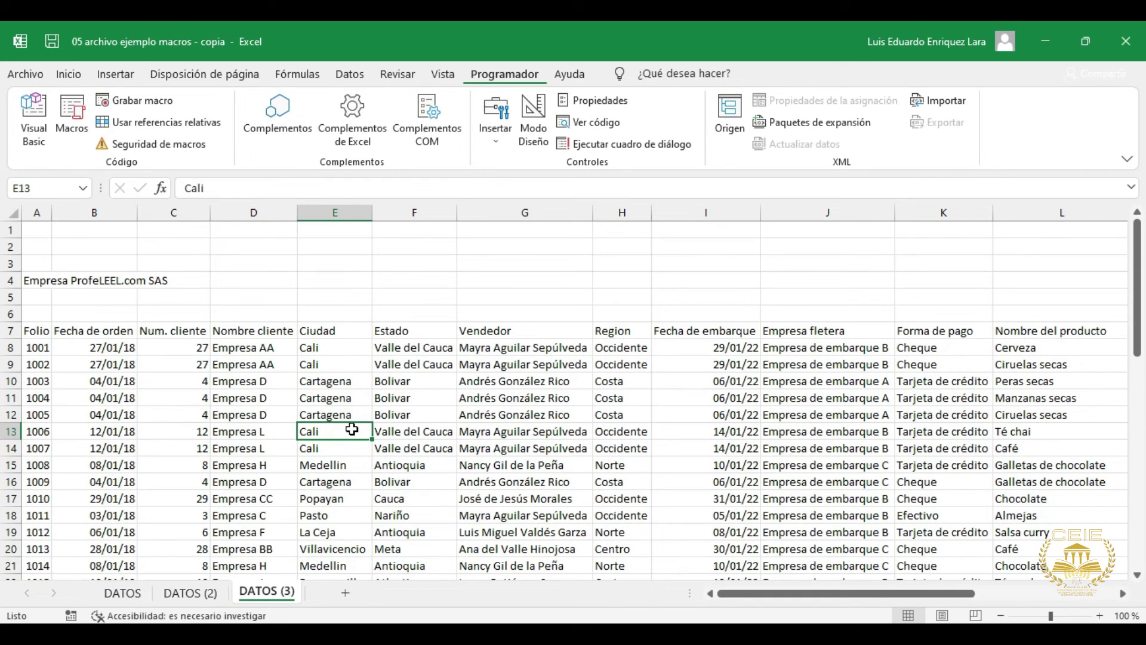
{"action": "key", "text": "ctrl+shift+f"}
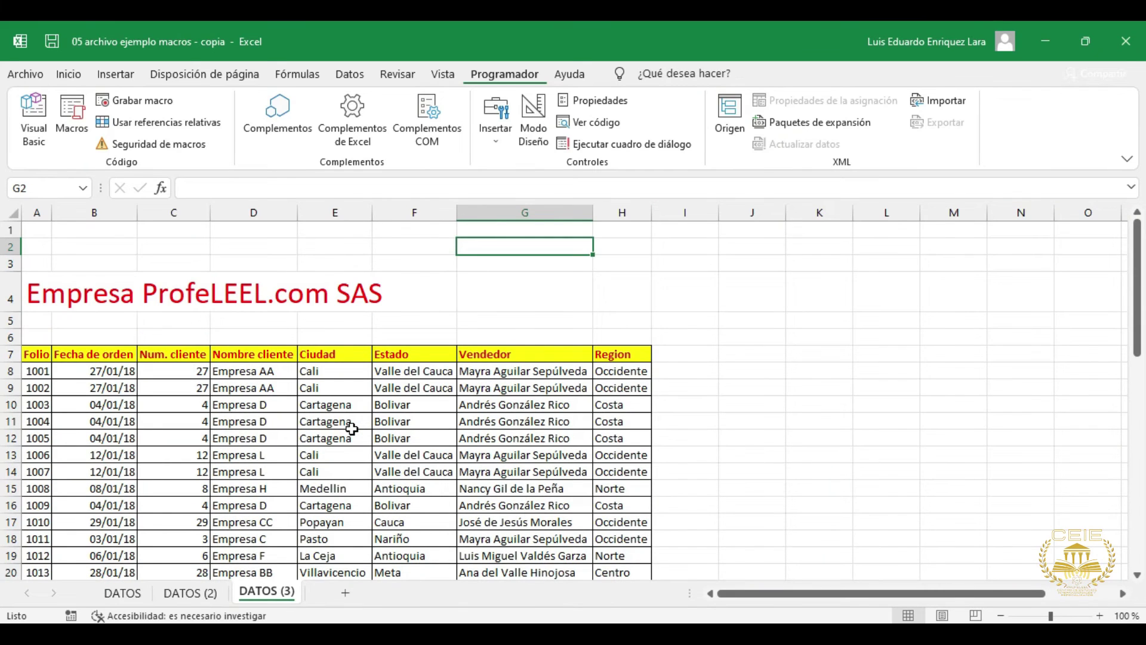
{"action": "left_click", "coordinate": [452, 290]}
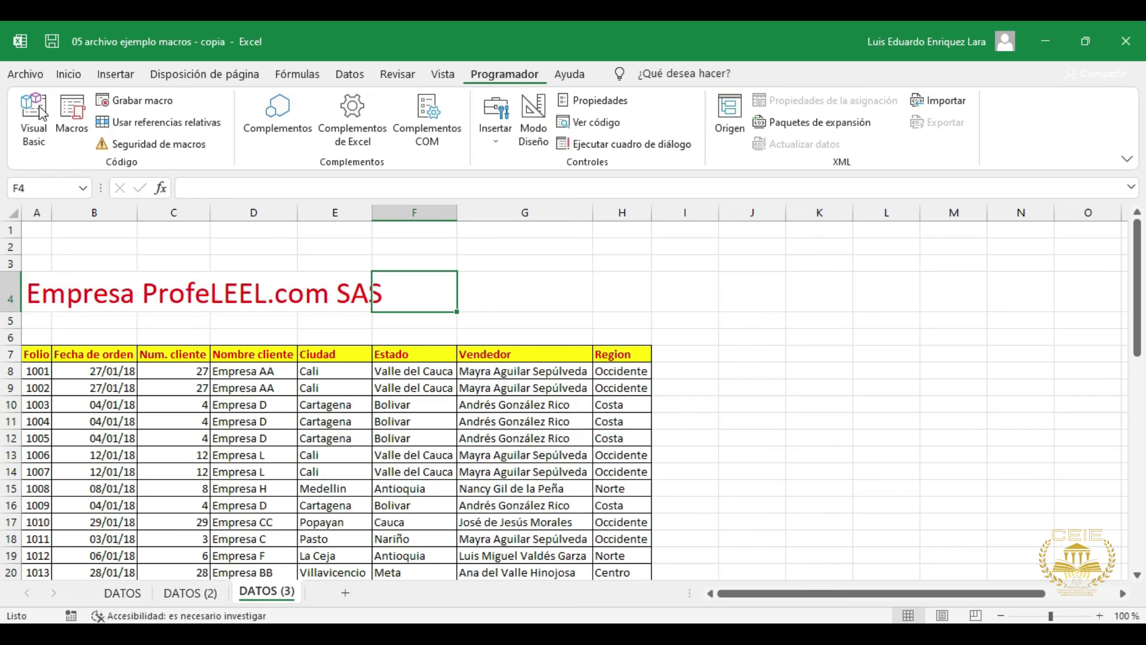
- Save the workbook as a Libro de Excel habilitado para macros in the Curso excel LEEL folder
{"action": "left_click", "coordinate": [30, 76]}
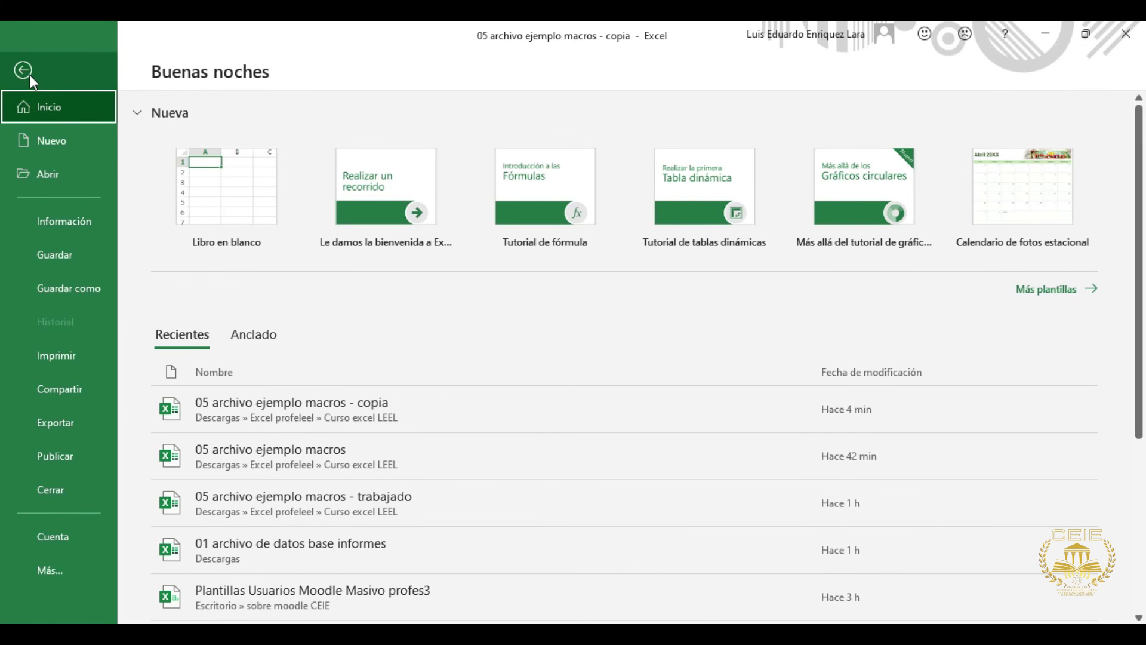
{"action": "left_click", "coordinate": [90, 288]}
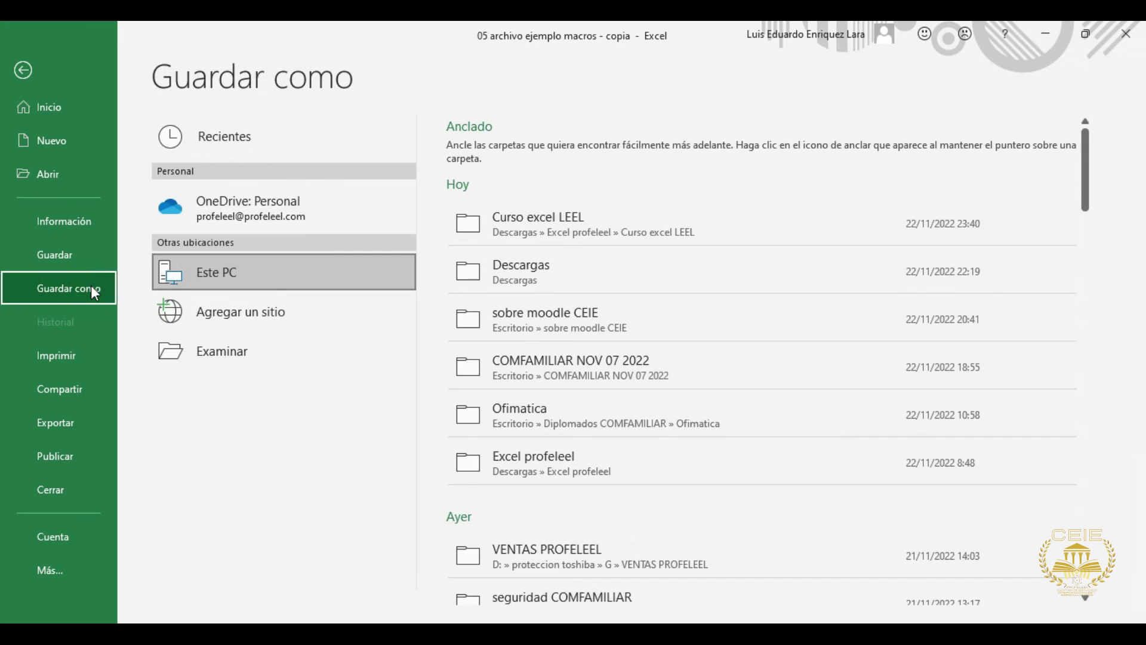
{"action": "left_click", "coordinate": [597, 221]}
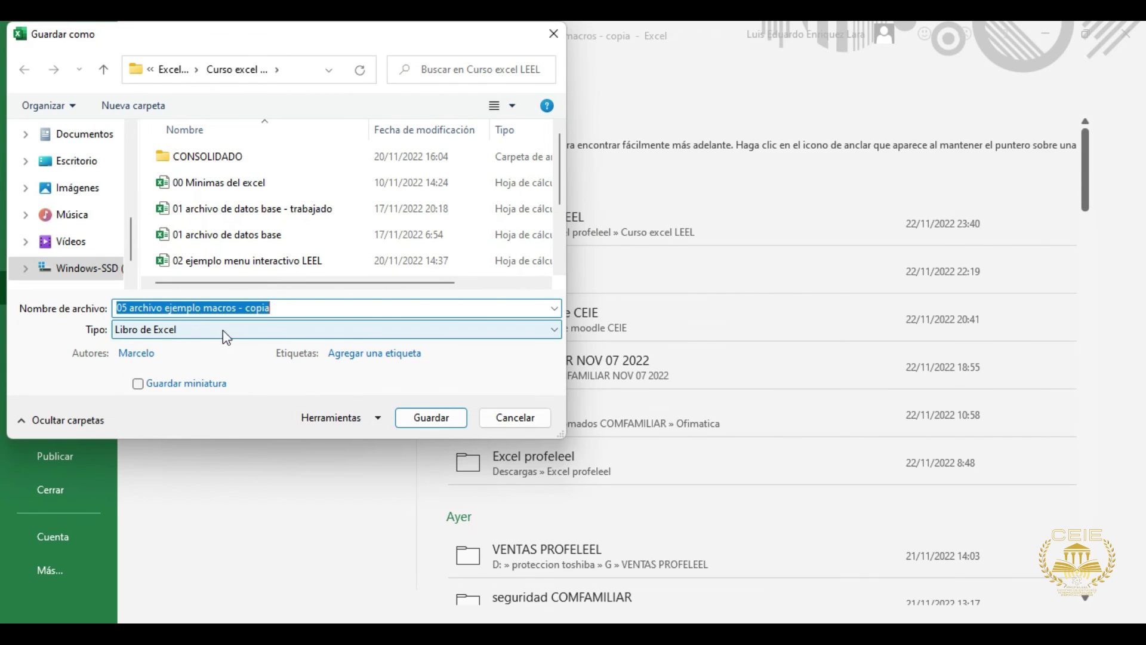
{"action": "left_click", "coordinate": [555, 330]}
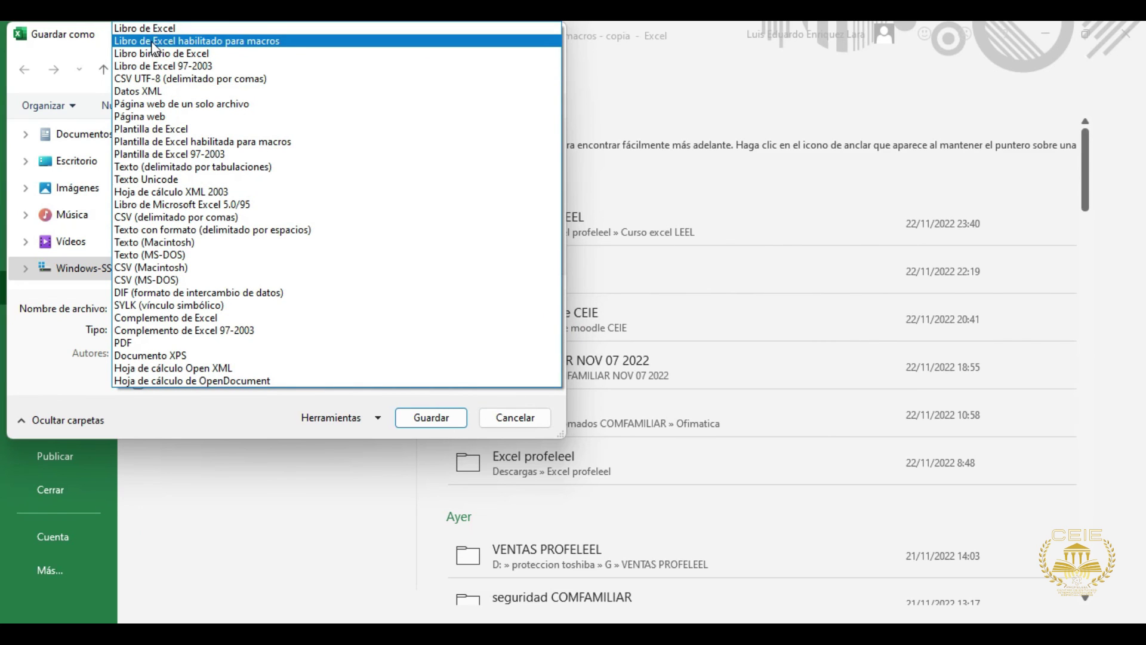
{"action": "left_click", "coordinate": [234, 42]}
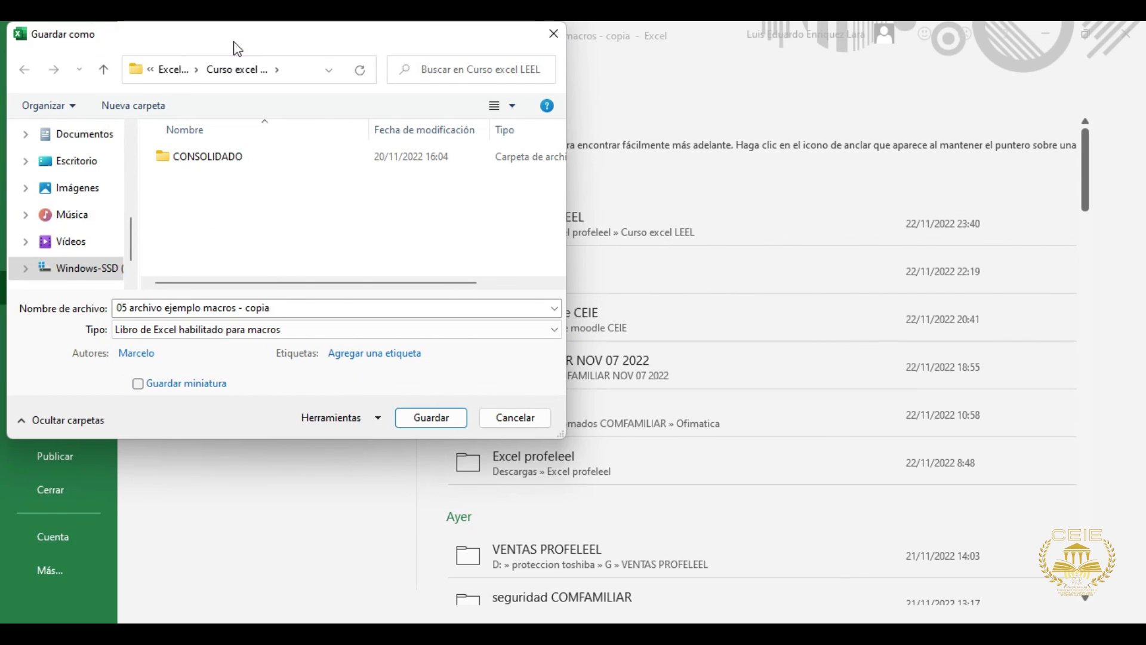
{"action": "left_click", "coordinate": [436, 419]}
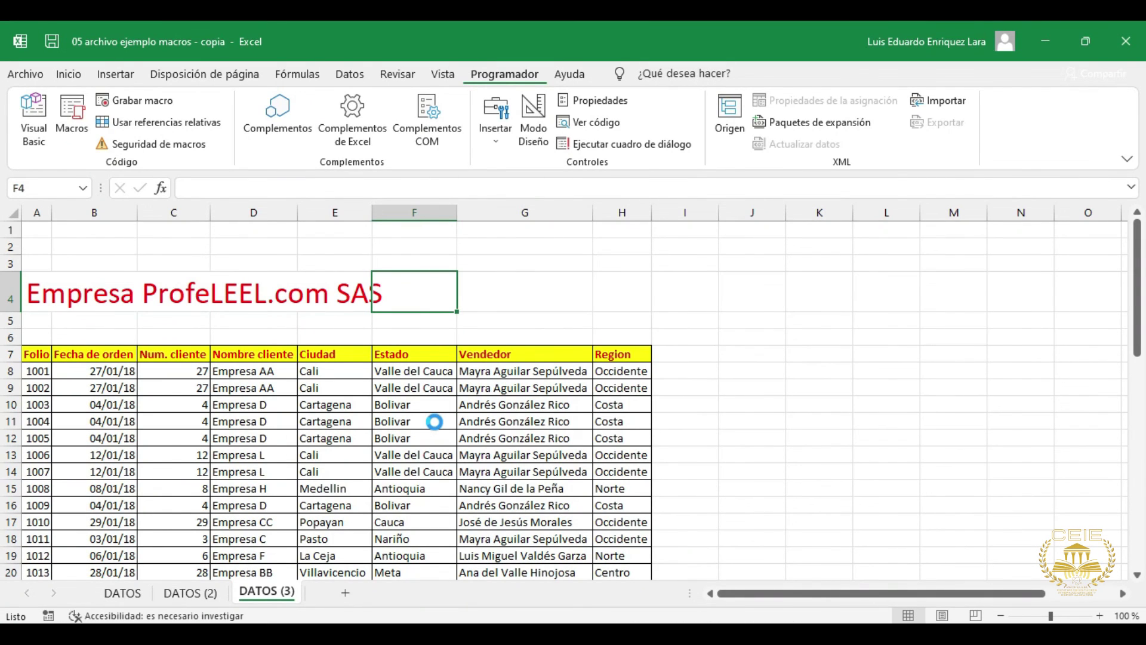